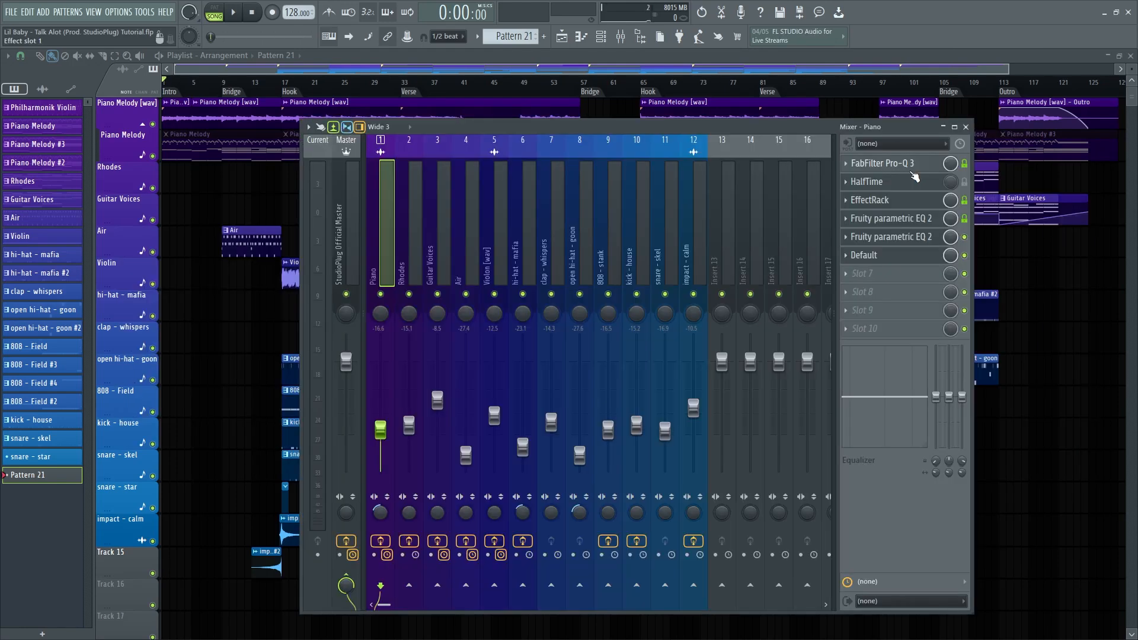
Step: Open the EffectRack effect on the Piano mixer track
click(913, 200)
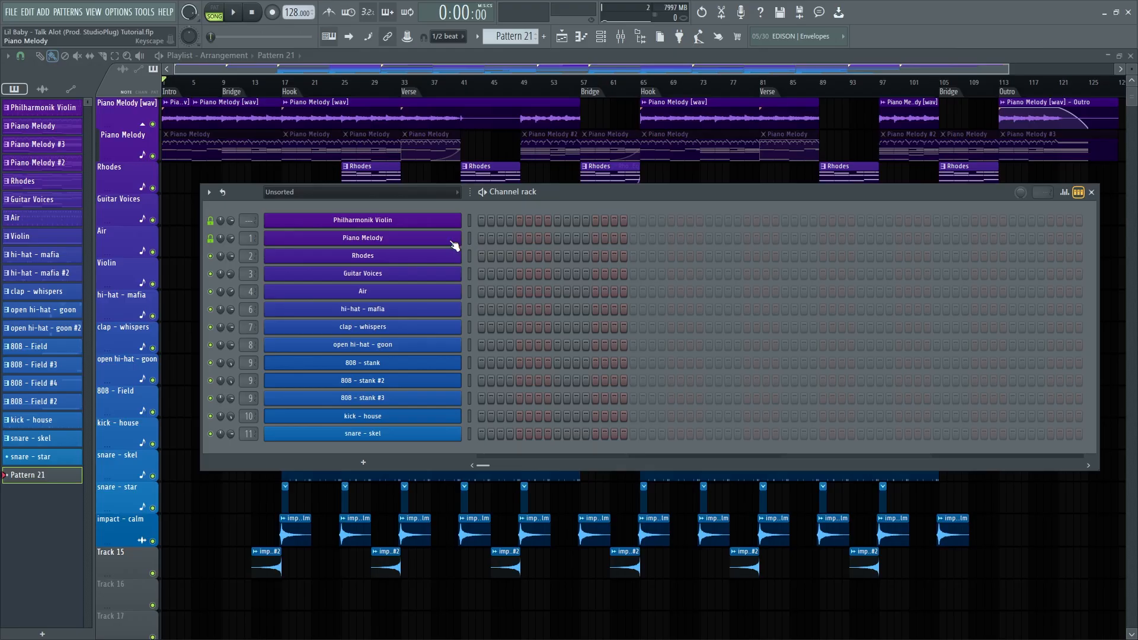
Step: Open the Piano Melody channel in the piano roll and bring up its scale highlighting options
right_click(457, 243)
click(478, 236)
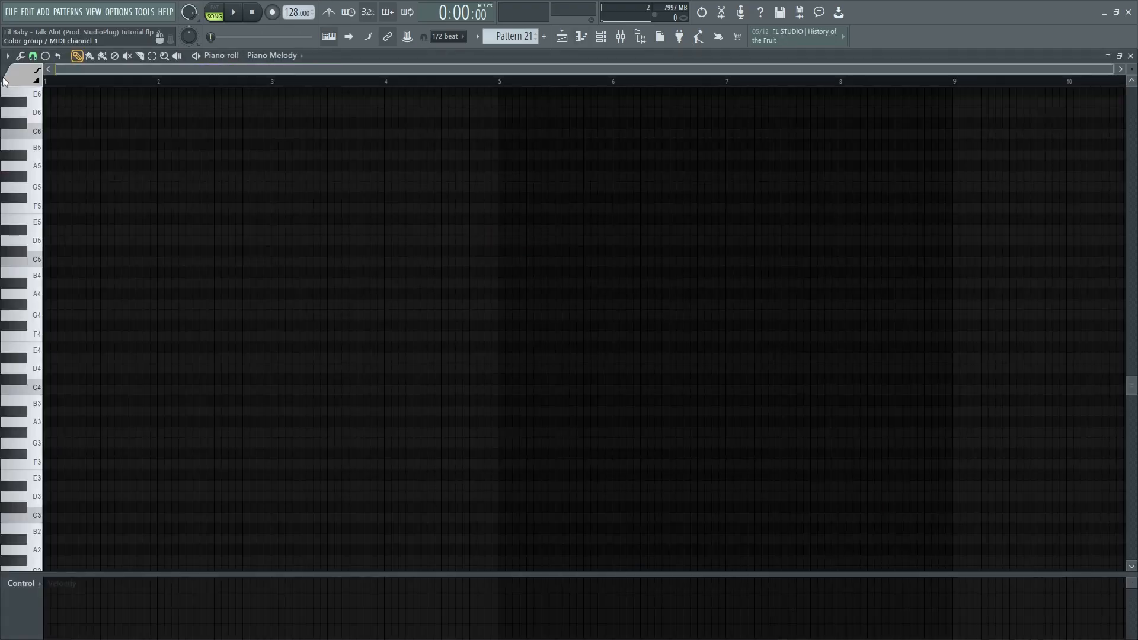
click(9, 55)
mouse_move(47, 113)
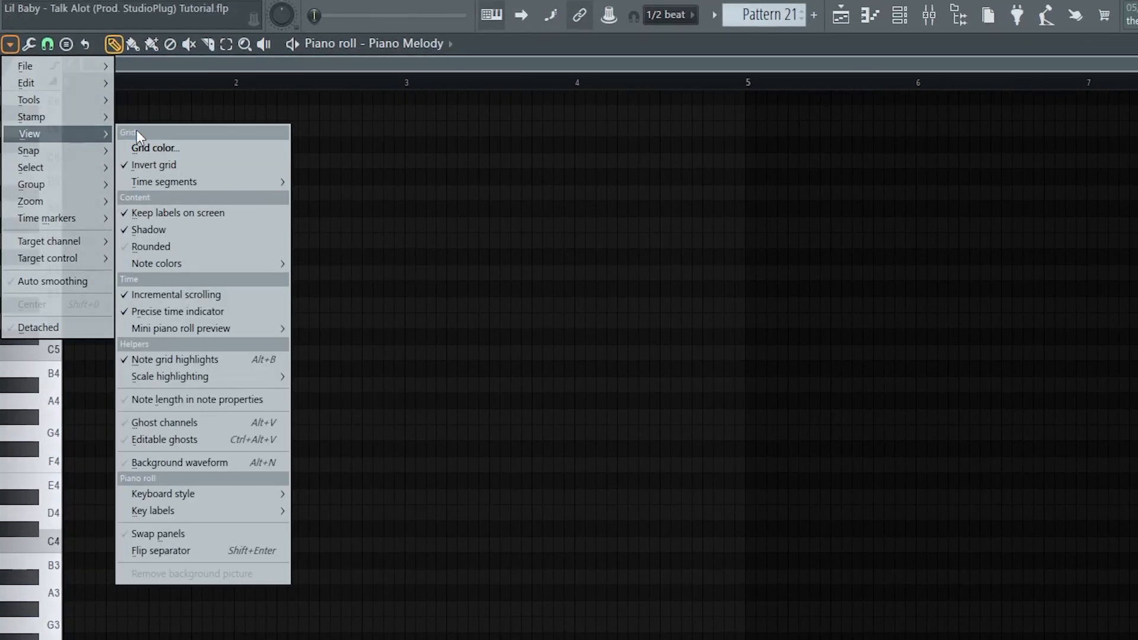
mouse_move(209, 378)
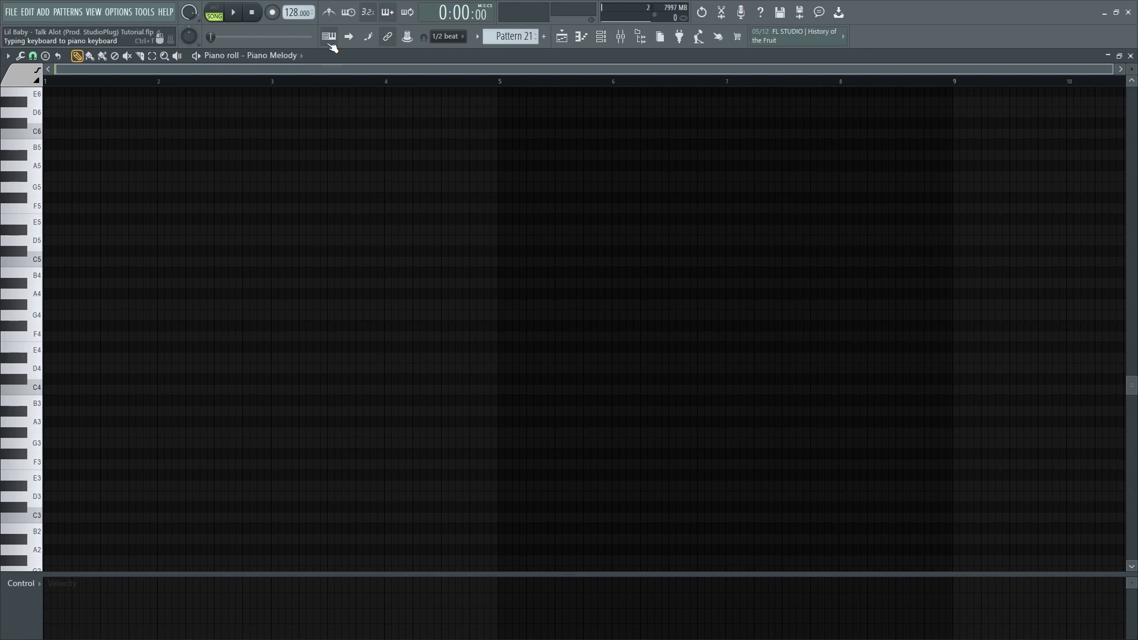
Step: Set the typing keyboard layout to Minor Natural + Chords
click(449, 46)
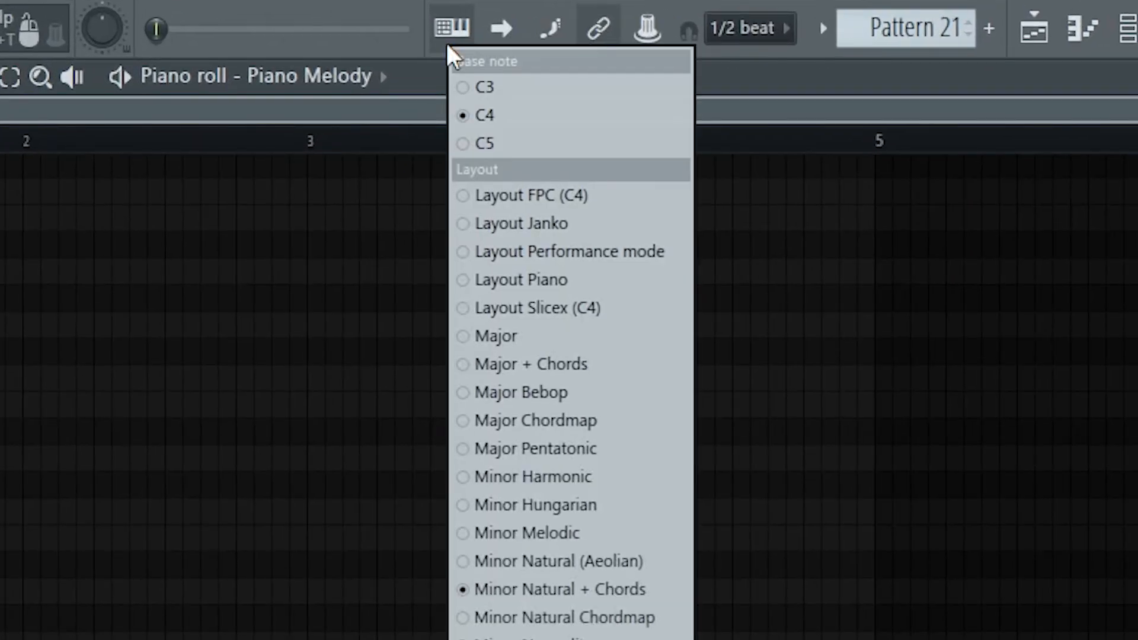
click(631, 585)
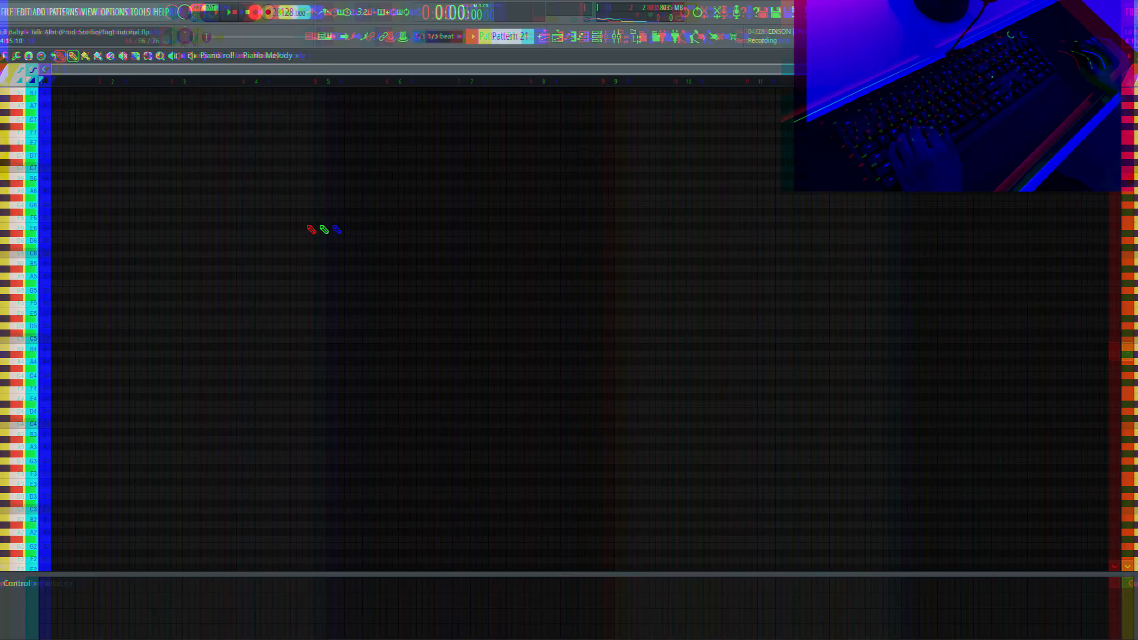
Step: Record a bass line of two C4 notes and two G#3 notes over eight bars, and lower it one octave
key(space)
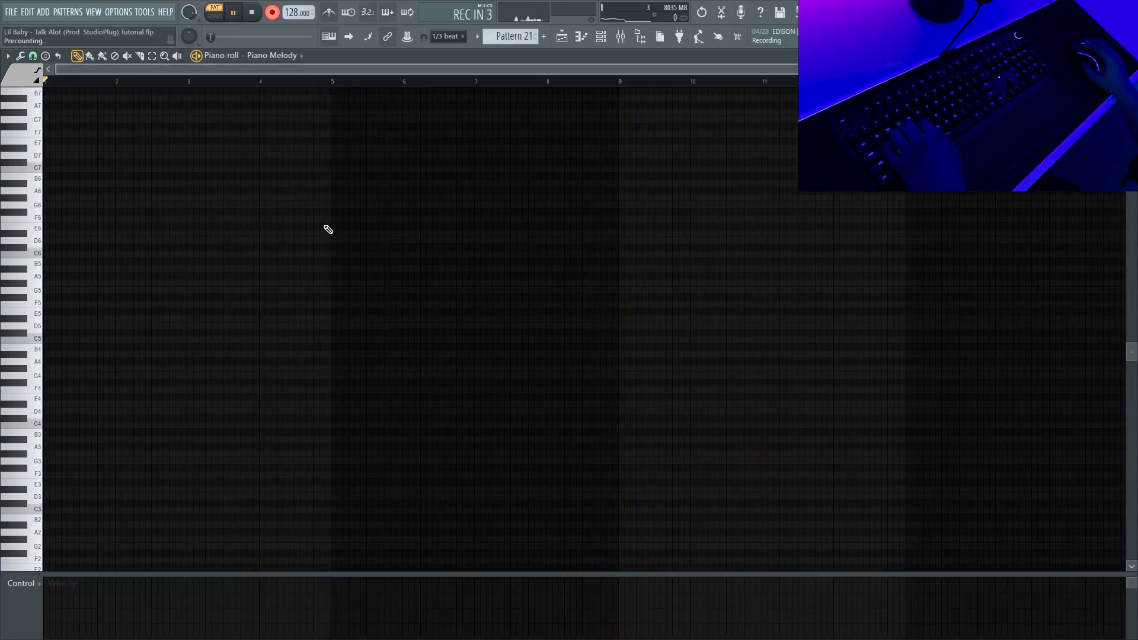
key(z)
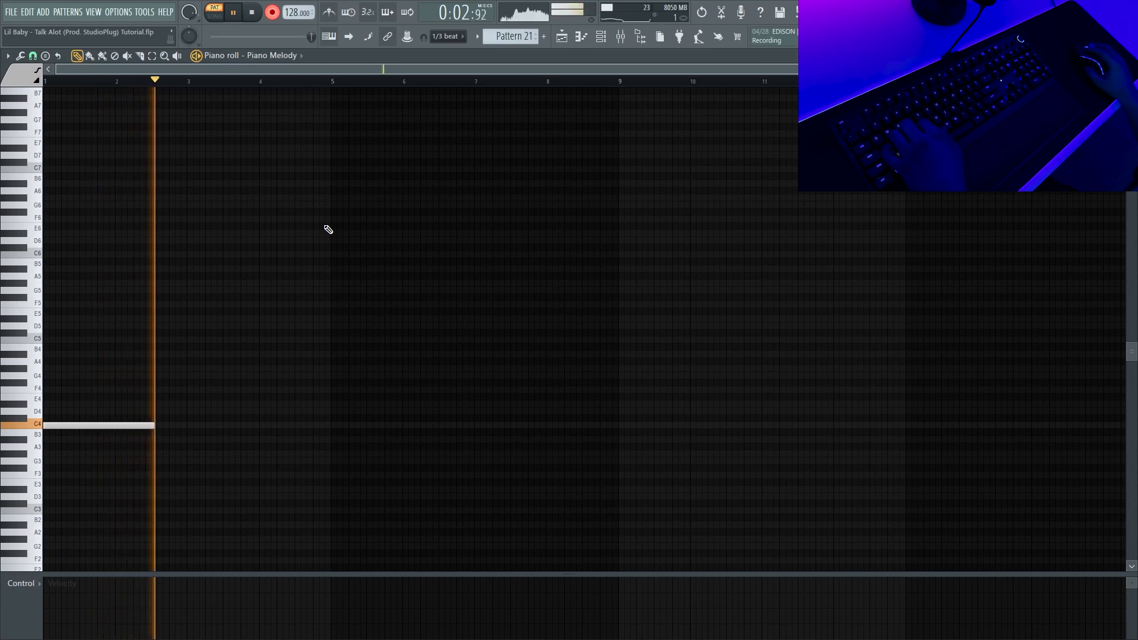
key(z)
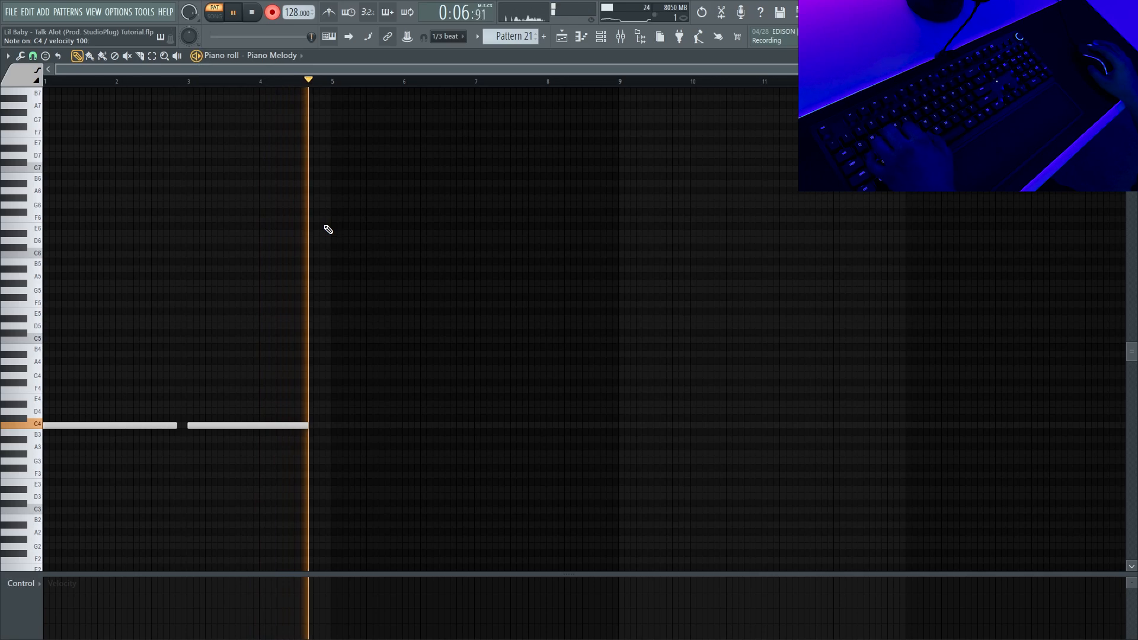
key(h)
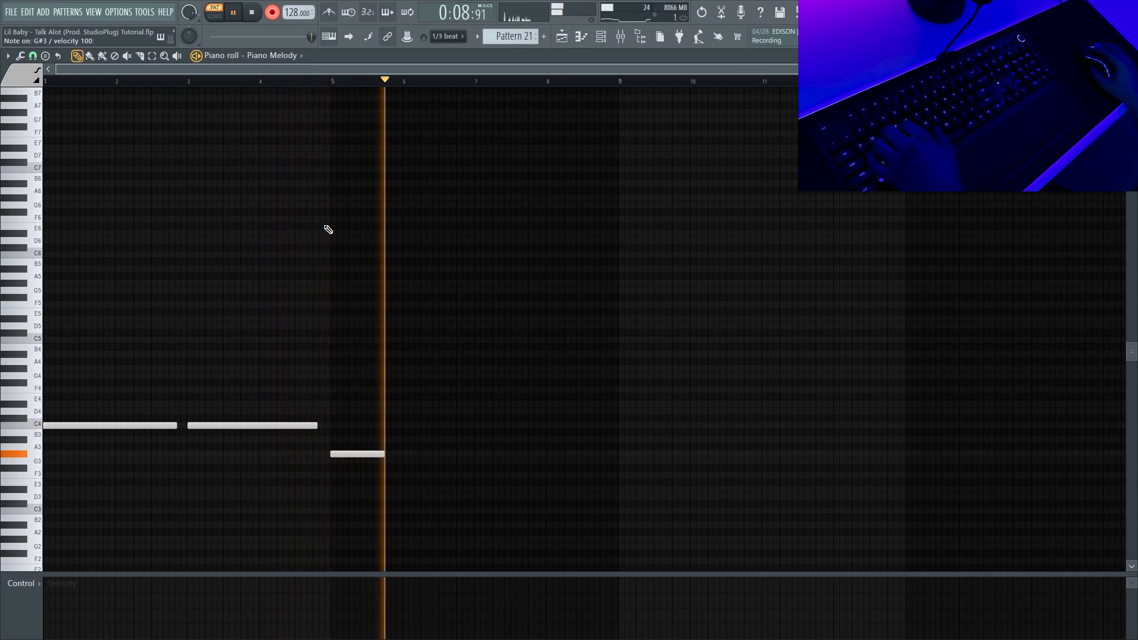
key(h)
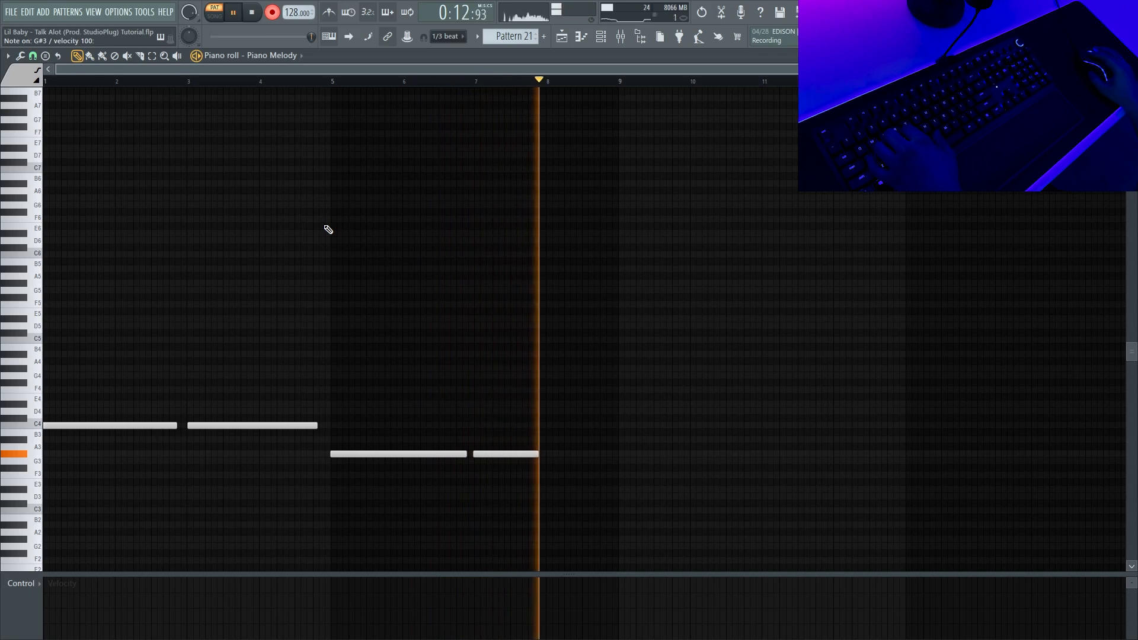
key(space)
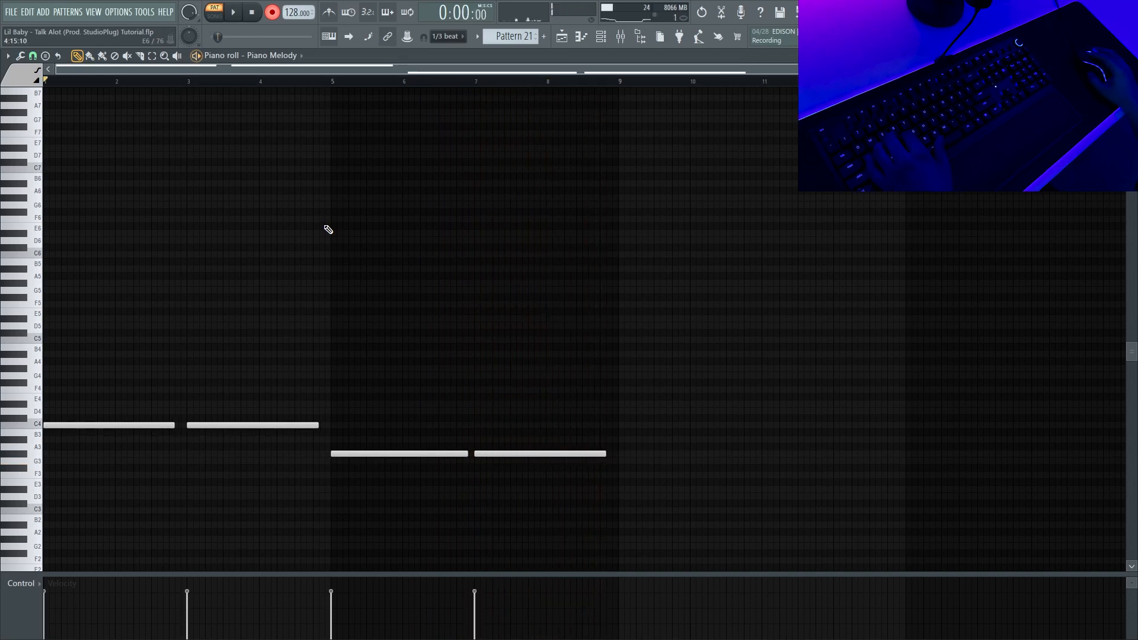
key(ctrl+Down)
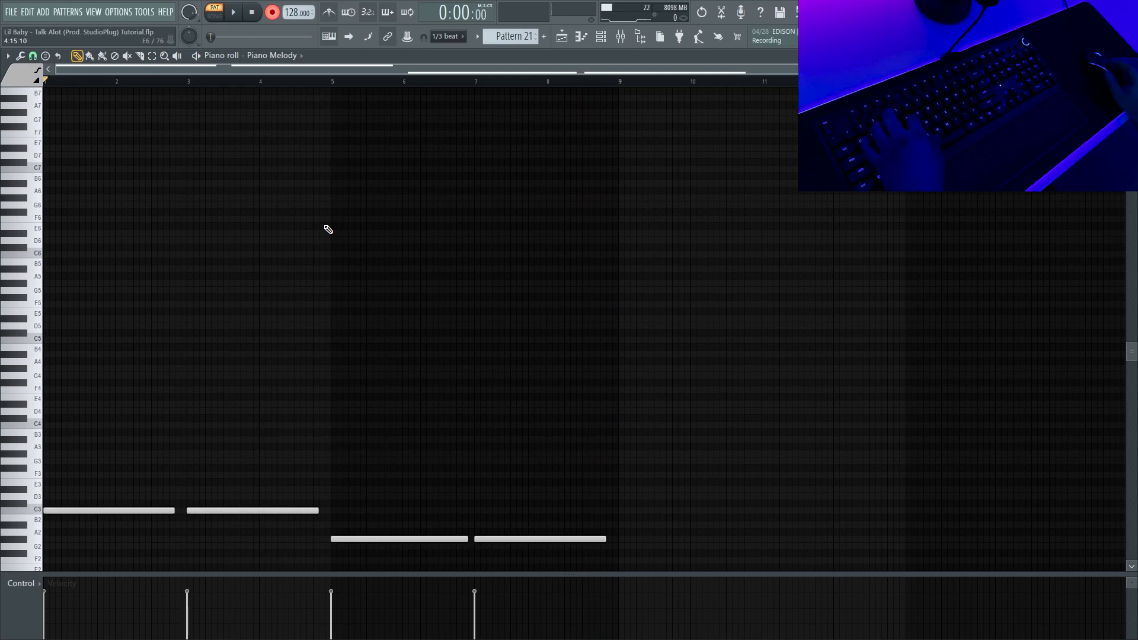
Step: Record the chord G4, C5, D#5 and G5 twice over the bass, starting at bars 1 and 3
key(space)
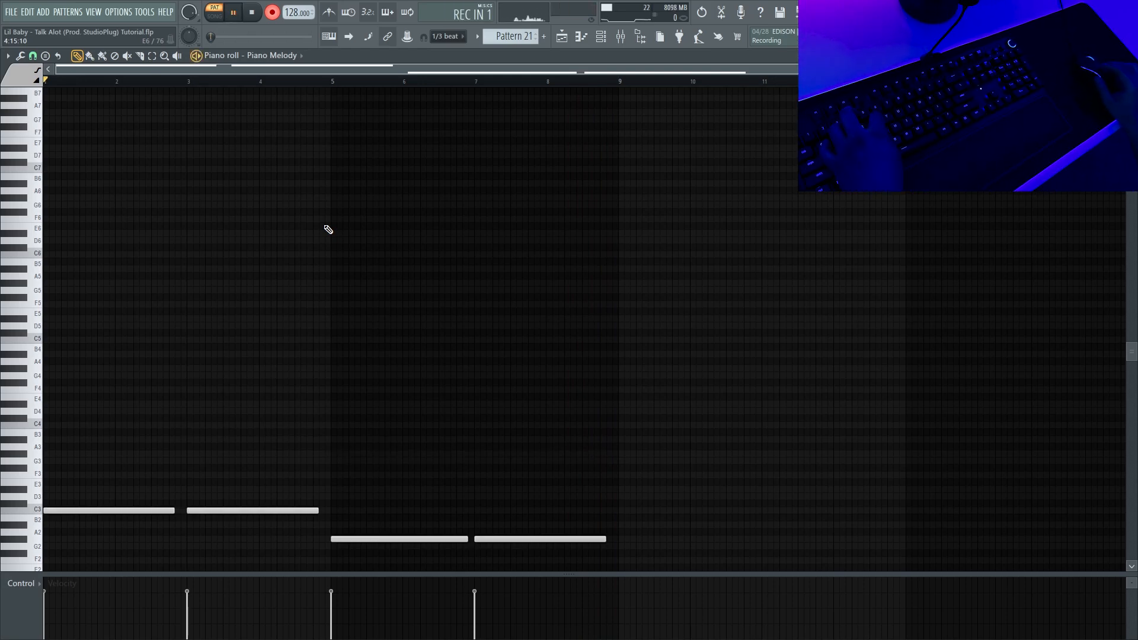
key(q)
key(b)
key(t)
key(3)
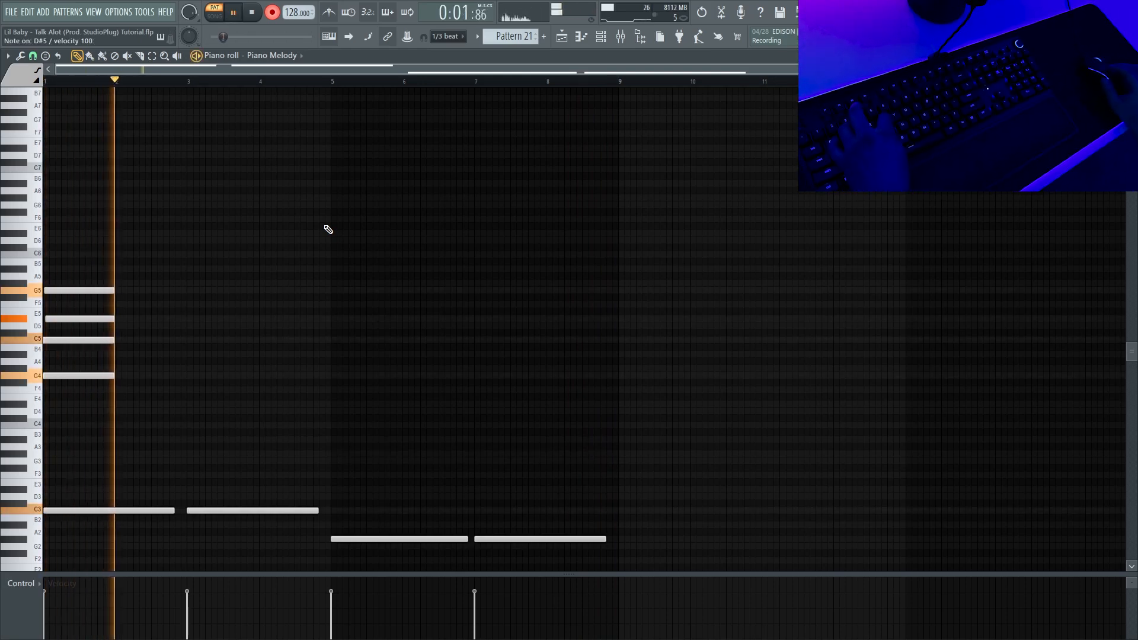
key(q)
key(b)
key(t)
key(3)
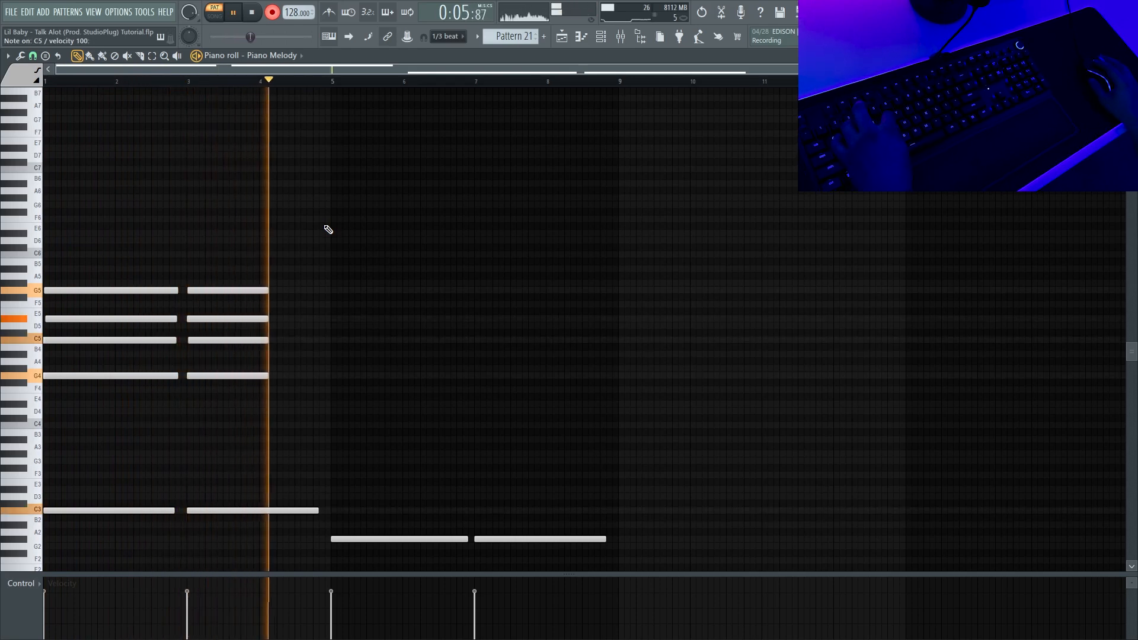
Step: Record G4, C5 and G5 at bar 5 with D#5 entering at bar 6, and a G#4, C5, D#5, F5 chord at bar 7 with D#5 repeated
key(q)
key(b)
key(3)
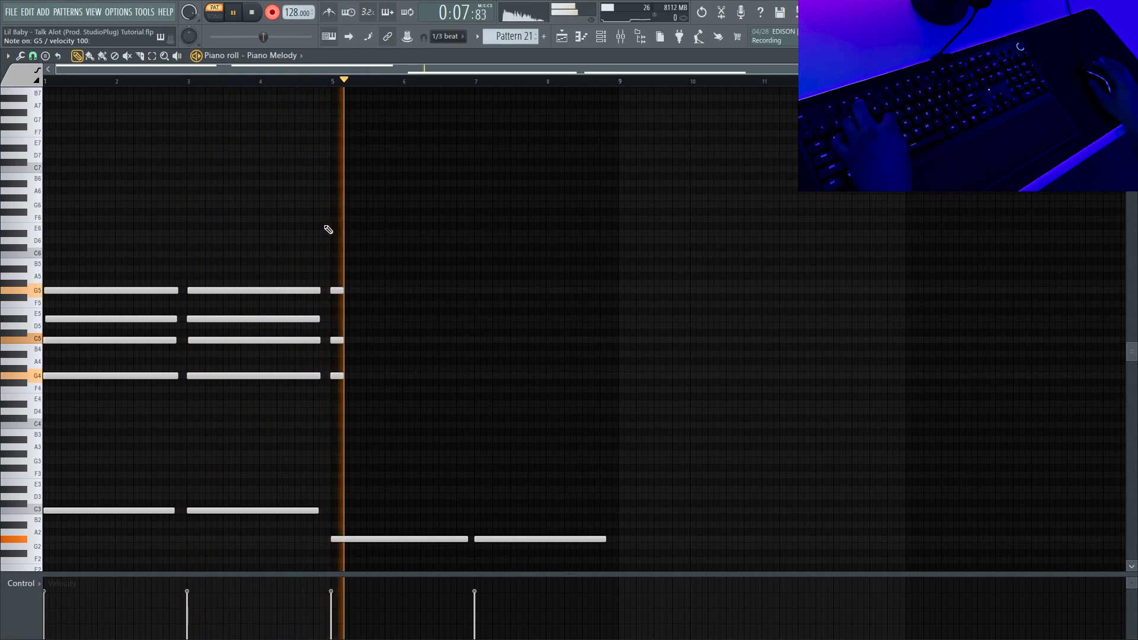
key(t)
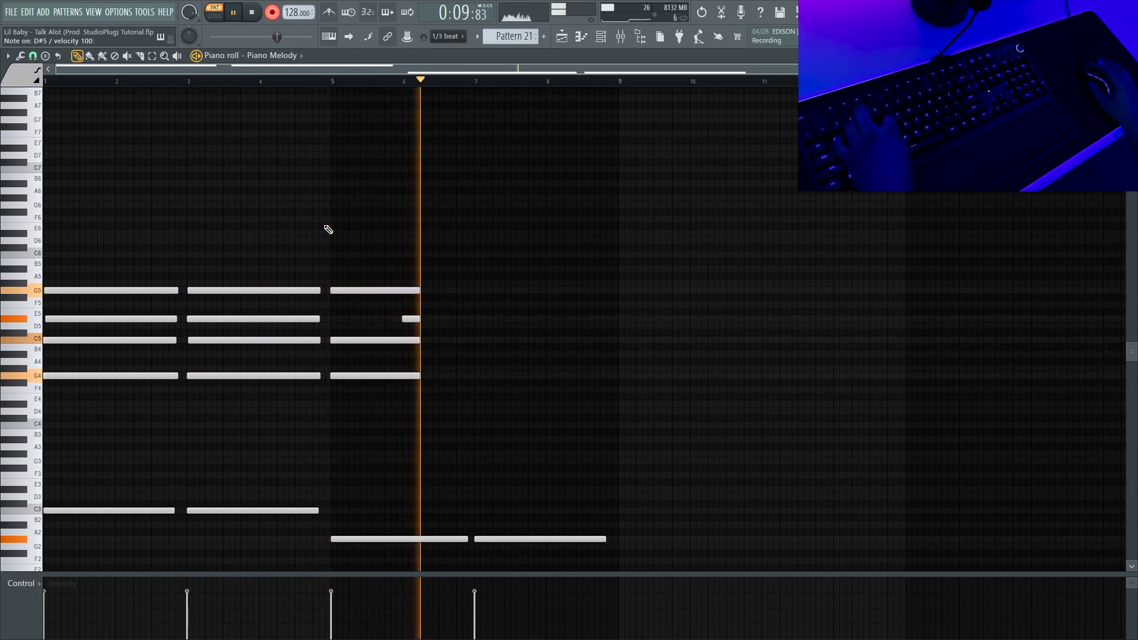
key(q)
key(h)
key(r)
key(3)
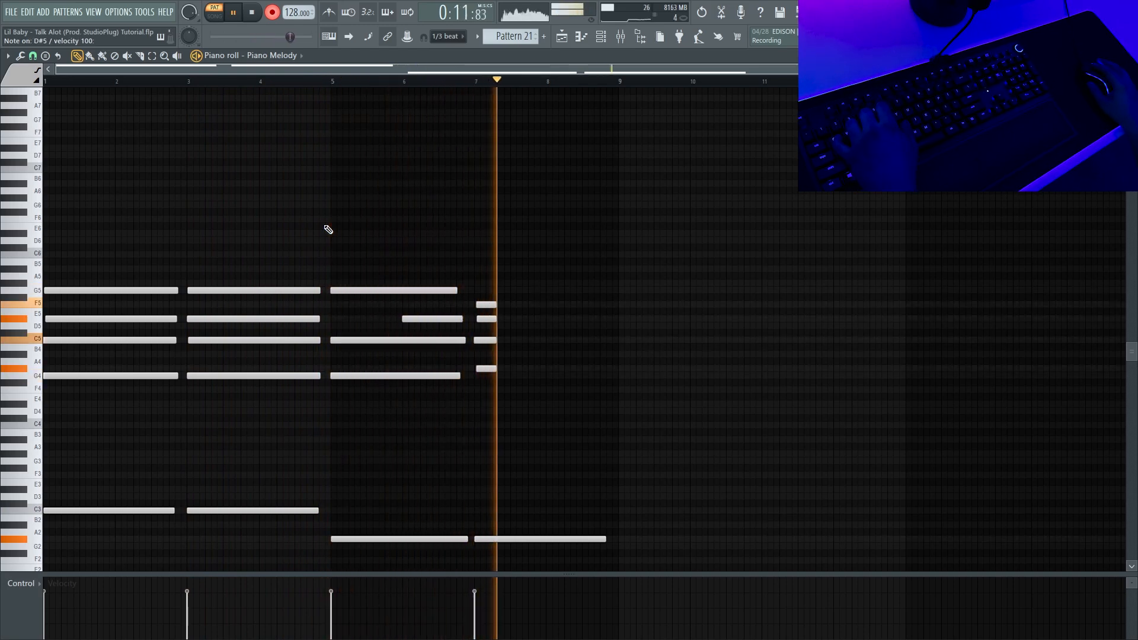
key(3)
key(space)
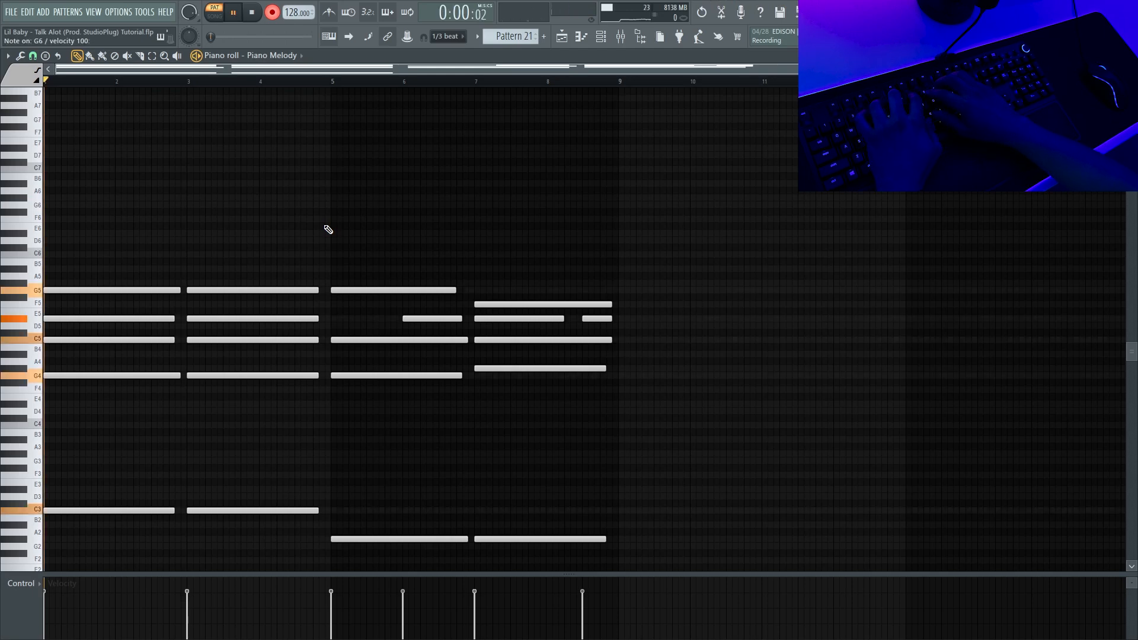
Step: Record a running high melody between G6 and G7 across bars 1 to 8 above the chords
key(t)
key(i)
key(o)
key(0)
key(o)
key(i)
key(i)
key(o)
key(0)
key(0)
key(o)
key(i)
key(t)
key(i)
key(o)
key(0)
key(o)
key(i)
key(bracketleft)
key(0)
key(0)
key(0)
key(o)
key(i)
key(t)
key(i)
key(o)
key(0)
key(o)
key(i)
key(i)
key(o)
key(0)
key(0)
key(o)
key(i)
key(t)
key(i)
key(o)
key(0)
key(o)
key(i)
key(bracketright)
key(bracketleft)
key(p)
key(o)
key(i)
key(7)
key(space)
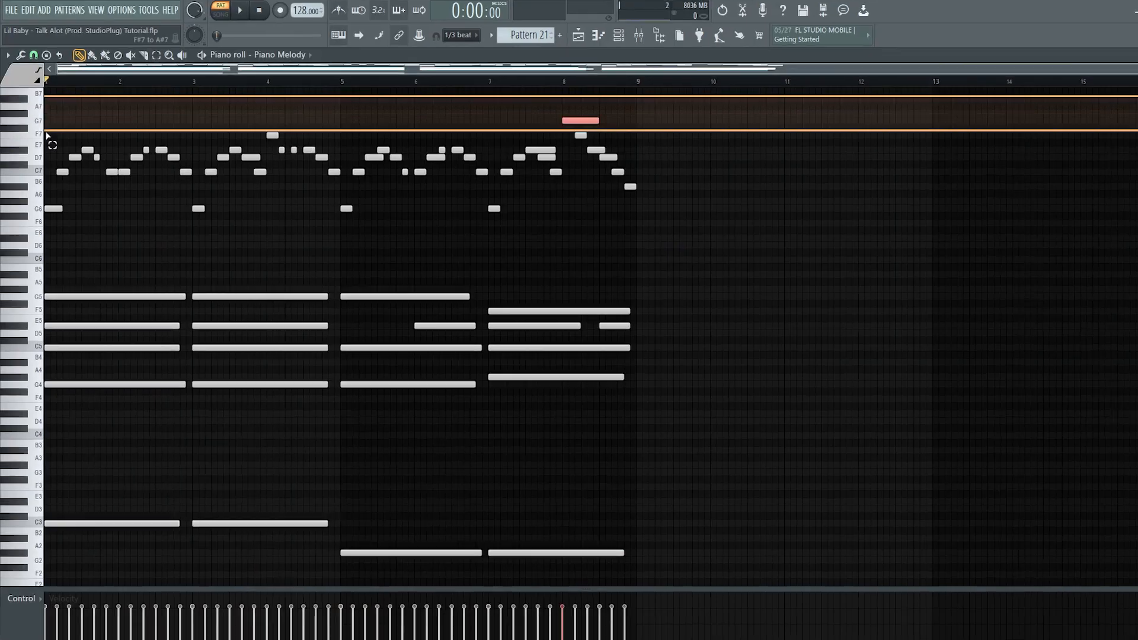
Step: Even out the melody notes with the articulate tool at 1/3 beat snap and compress the selected melody into the first four bars
drag(1121, 97, 87, 228)
click(30, 58)
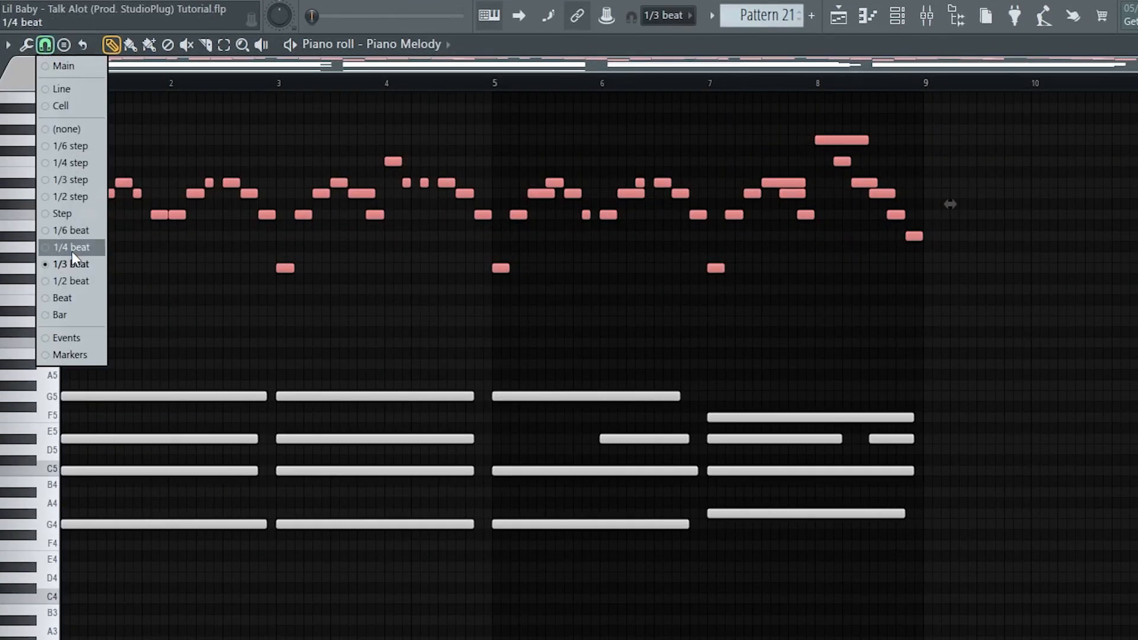
click(65, 266)
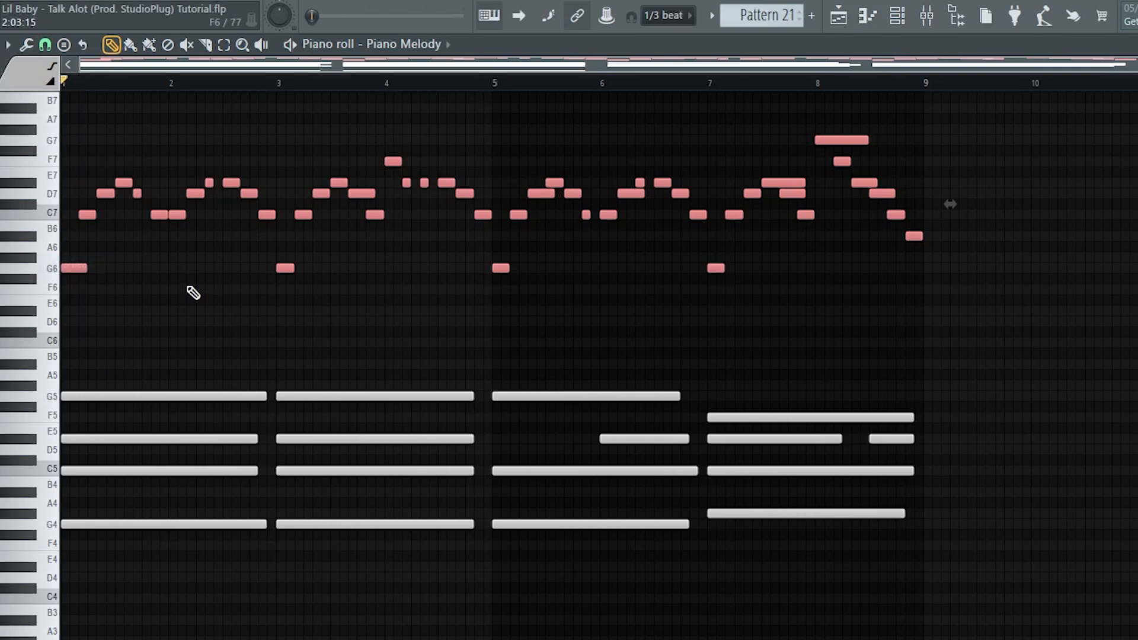
key(alt+l)
key(Return)
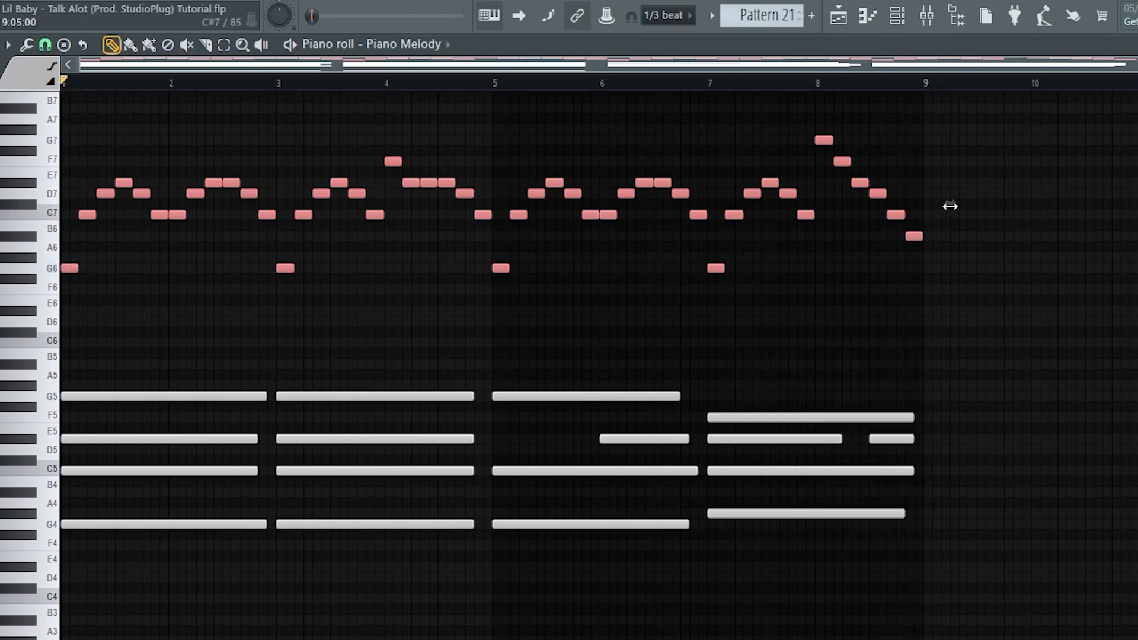
drag(950, 206, 528, 231)
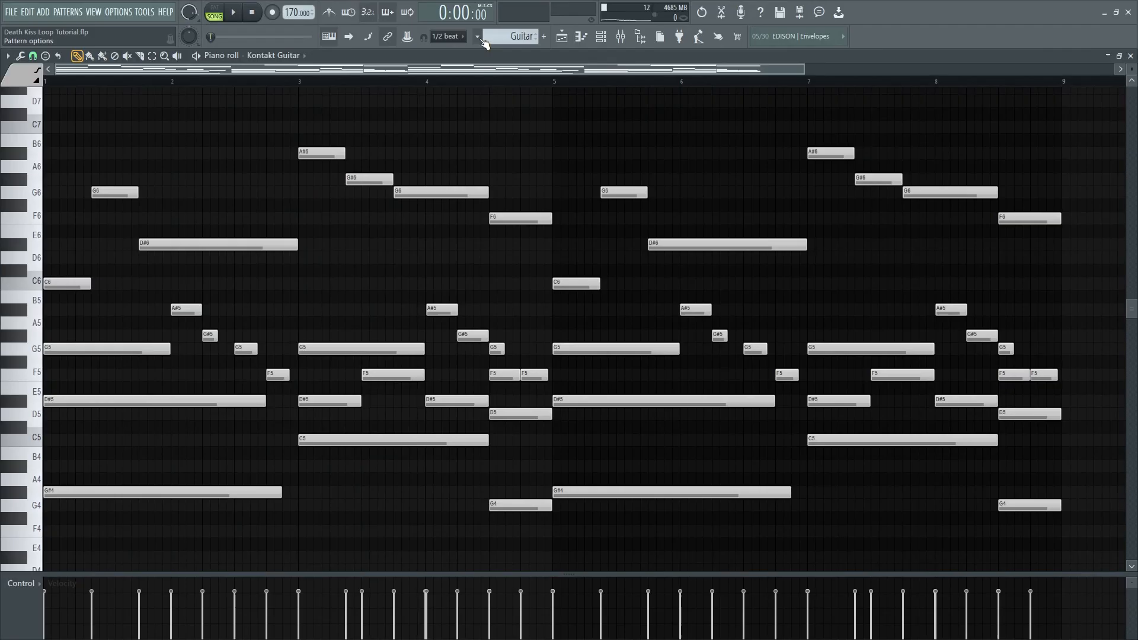
Step: Open the pattern options for the Guitar pattern in the Death Kiss Loop project
click(478, 38)
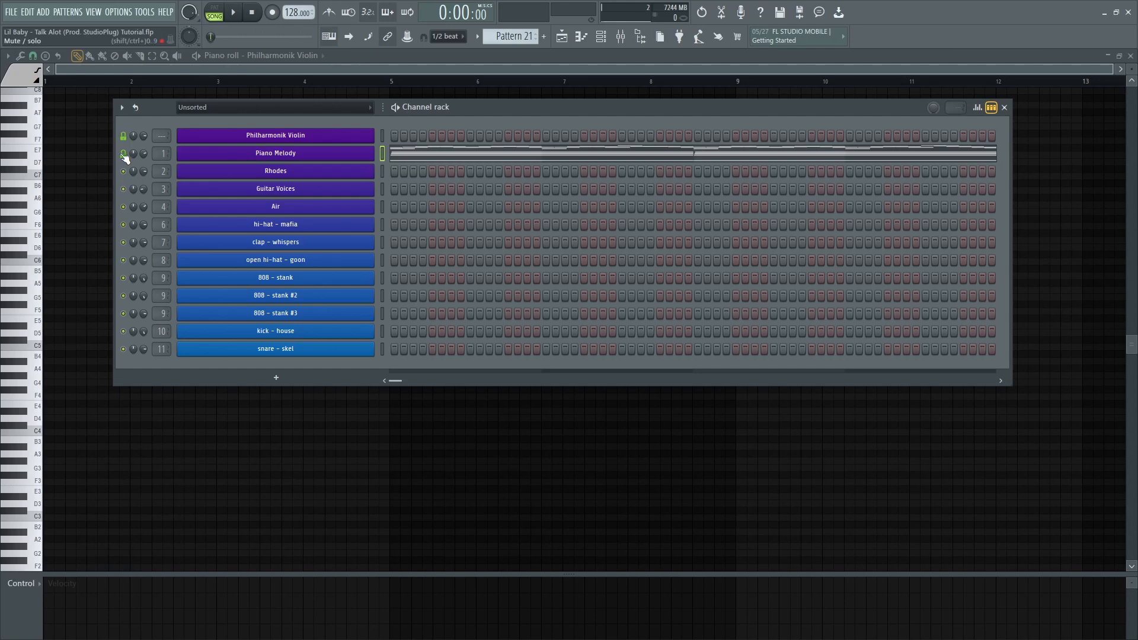
Step: Switch playback to pattern mode and paste the chord and bass notes into the Rhodes channel
click(216, 22)
key(ctrl+v)
click(406, 175)
key(ctrl+a)
key(F6)
Step: Paste the high melody into the Philharmonik Violin channel's piano roll
right_click(367, 135)
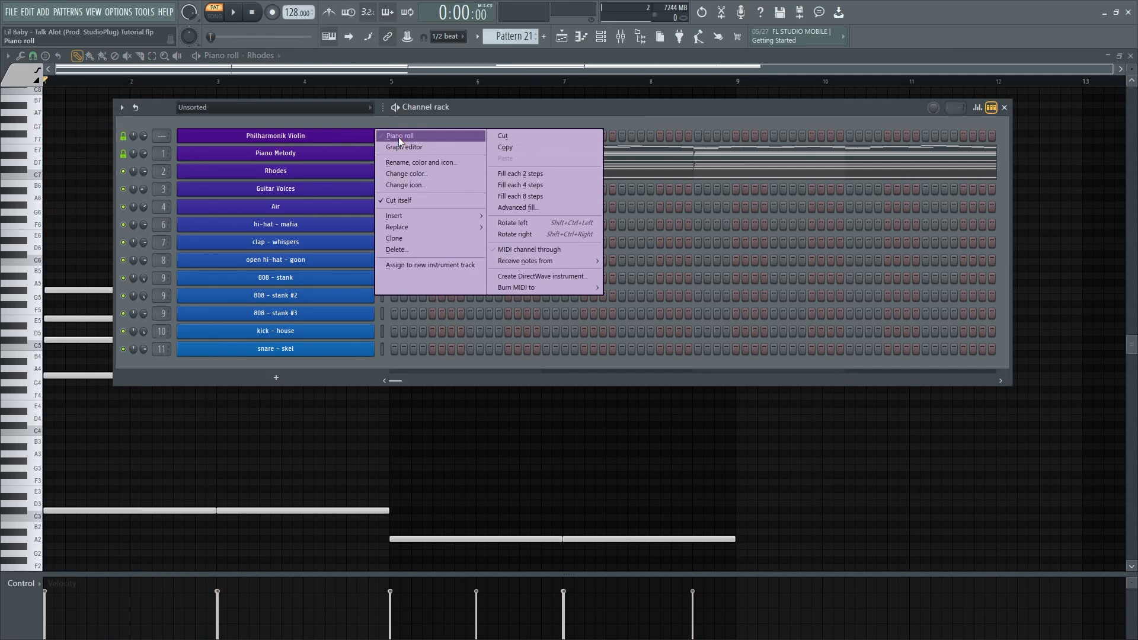
click(399, 137)
key(ctrl+v)
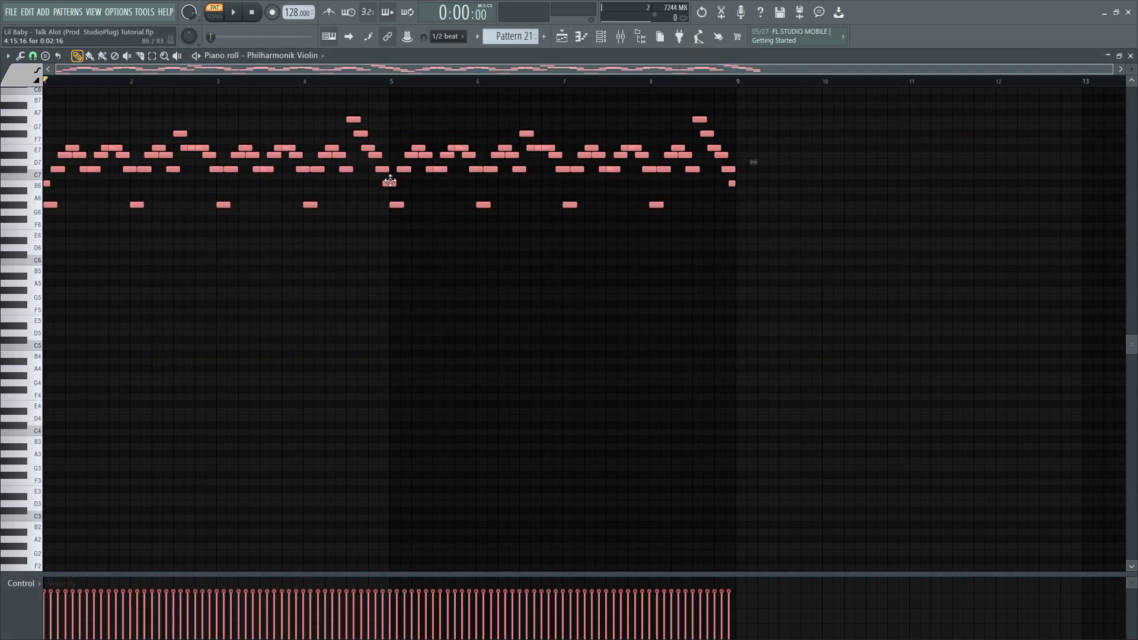
Step: Paste the copied notes into the Guitar Voices channel and the Air channel below it
click(608, 42)
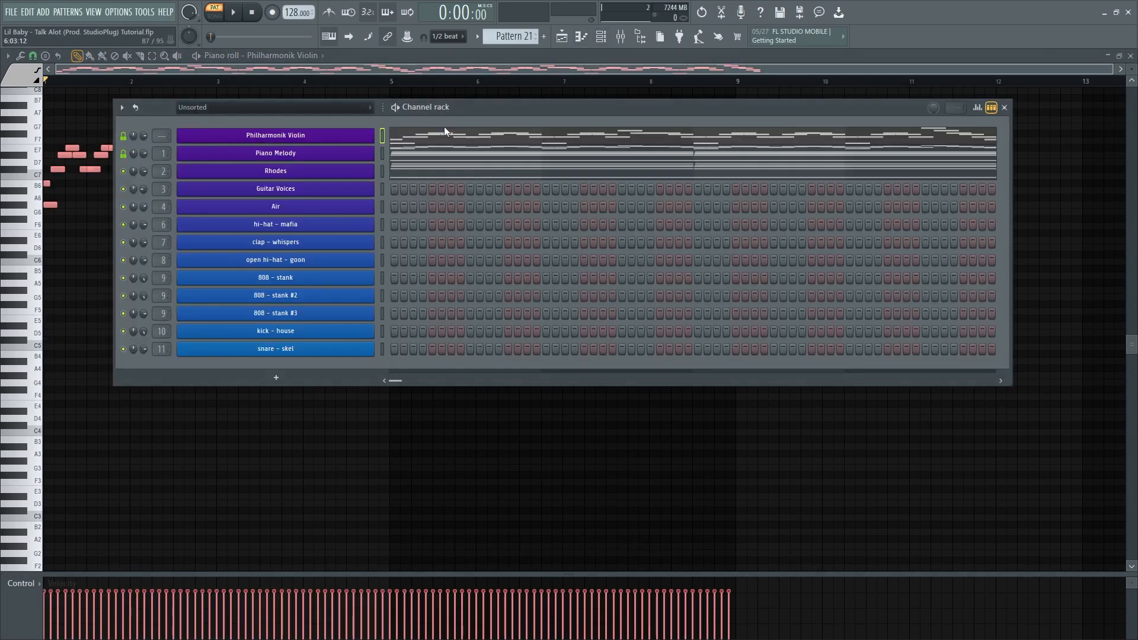
key(ctrl+v)
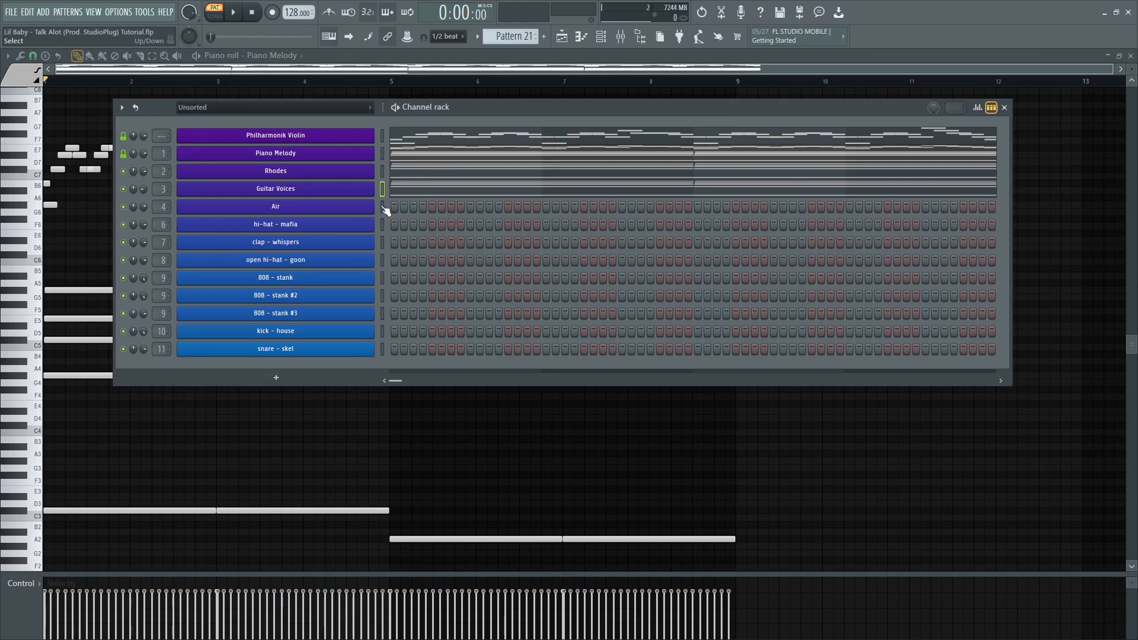
key(ctrl+v)
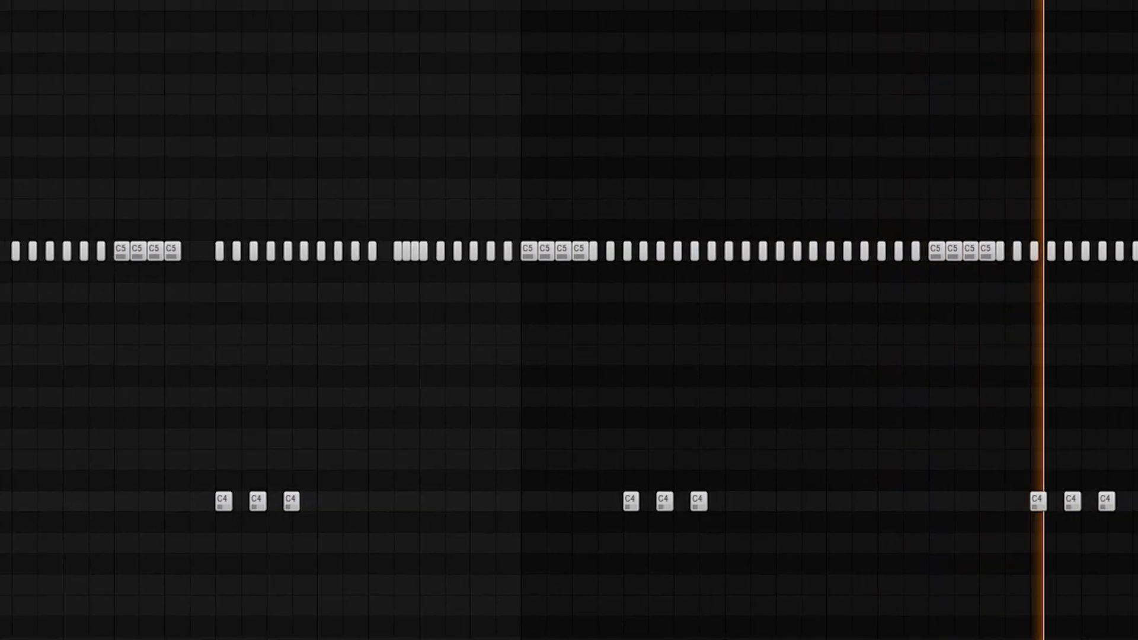
Step: Paint hi-hat hits on C5 in the first bar and a three-note roll above them using 1/6 beat snap
drag(73, 411, 133, 387)
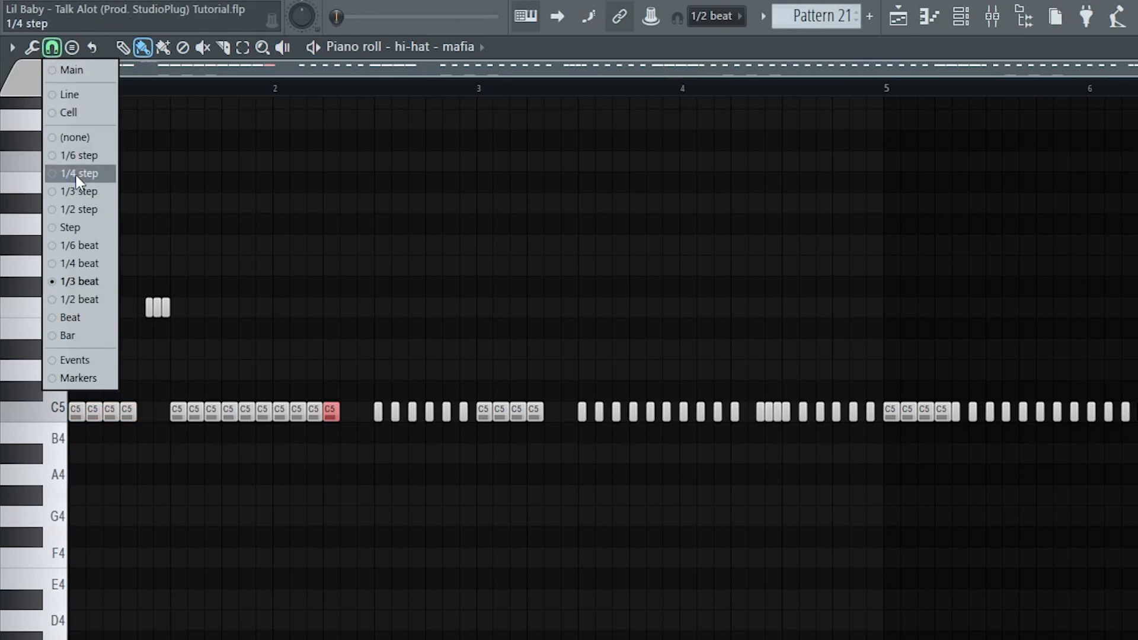
click(81, 251)
right_click(150, 314)
click(155, 313)
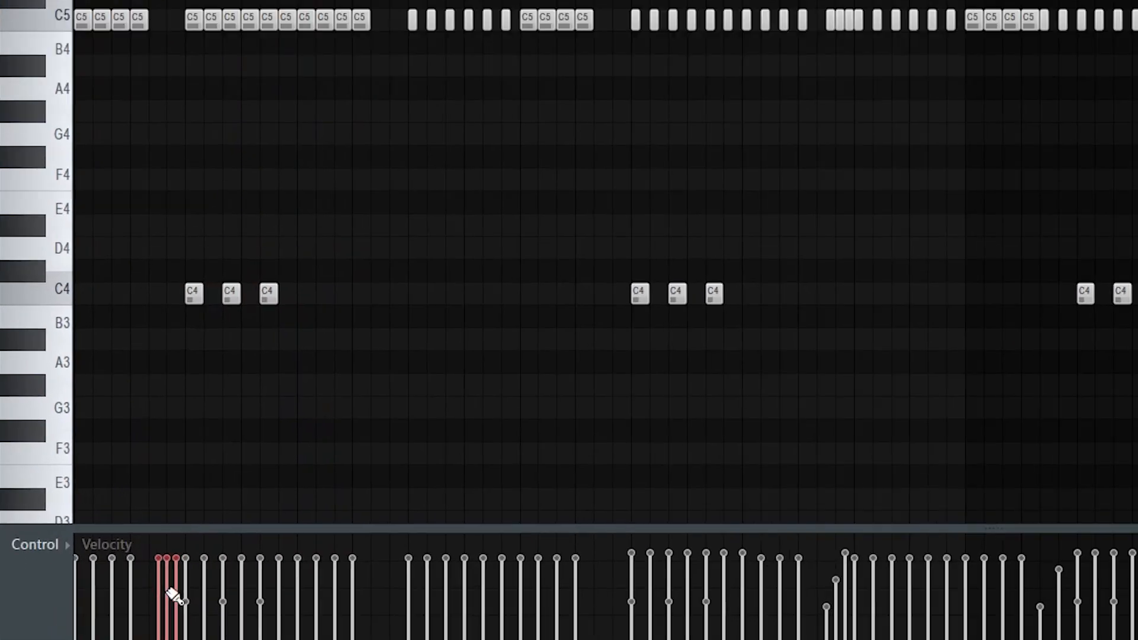
Step: Switch the hi-hat's control lane to note pan and view the randomizer's pan level, closing it without accepting
click(36, 544)
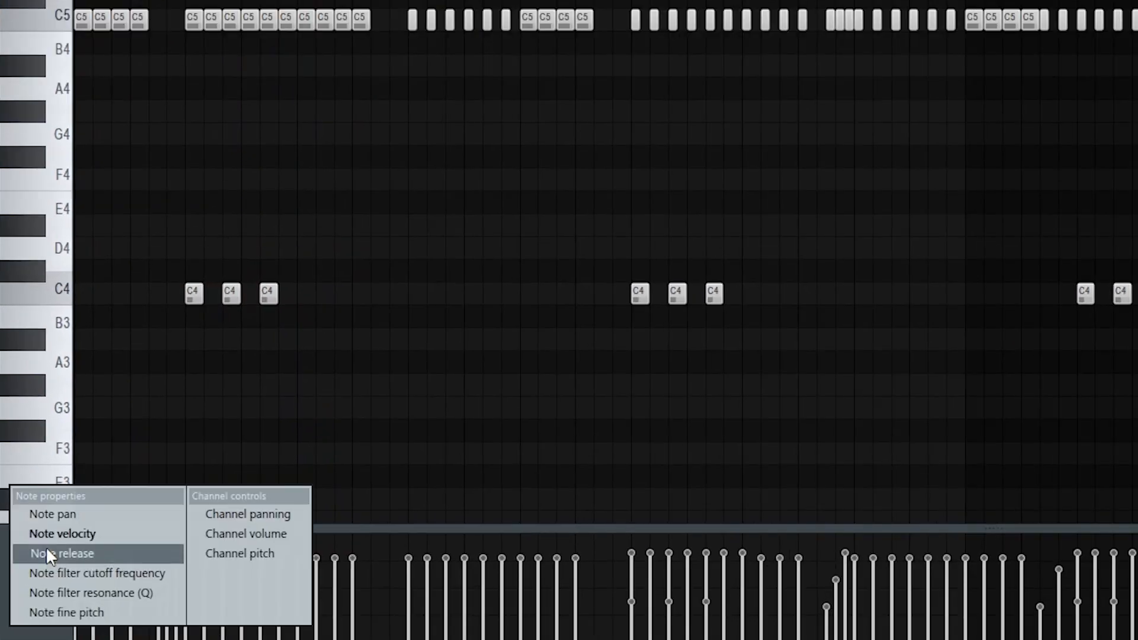
click(71, 512)
key(alt+r)
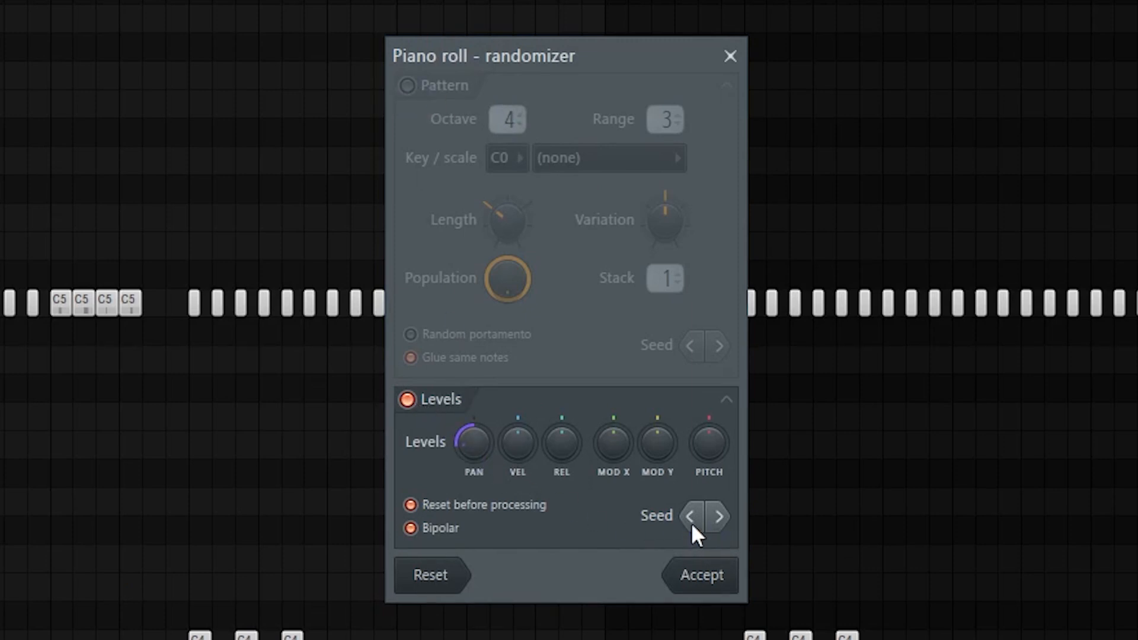
click(730, 55)
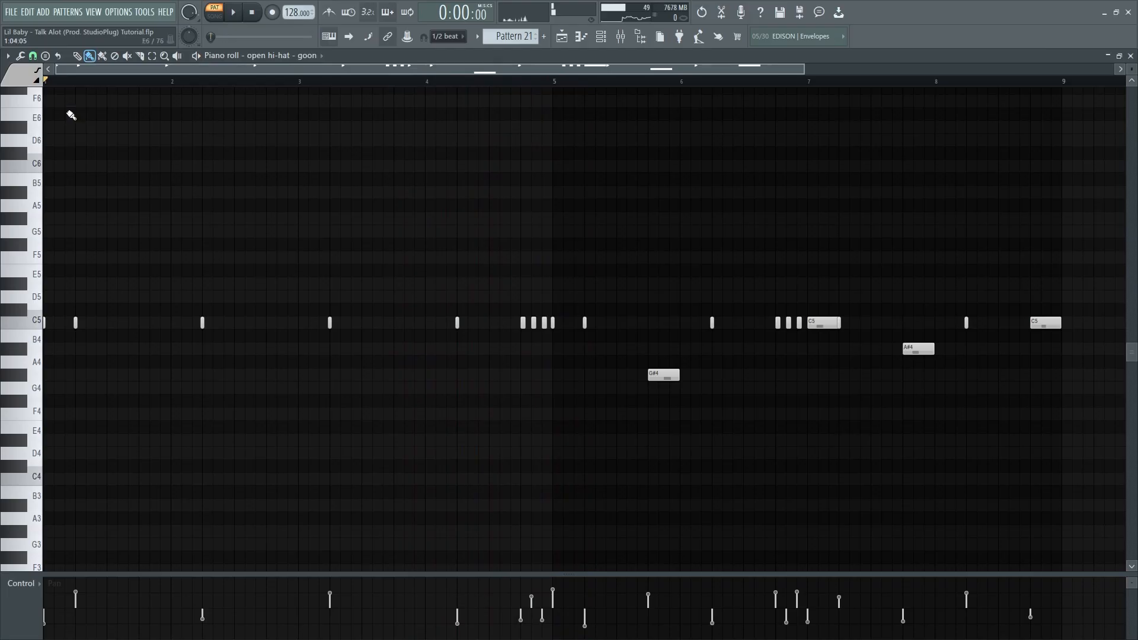
Step: Set the open hi-hat piano roll's snap to 1/3 beat and select the three-note roll just before bar 5
click(33, 56)
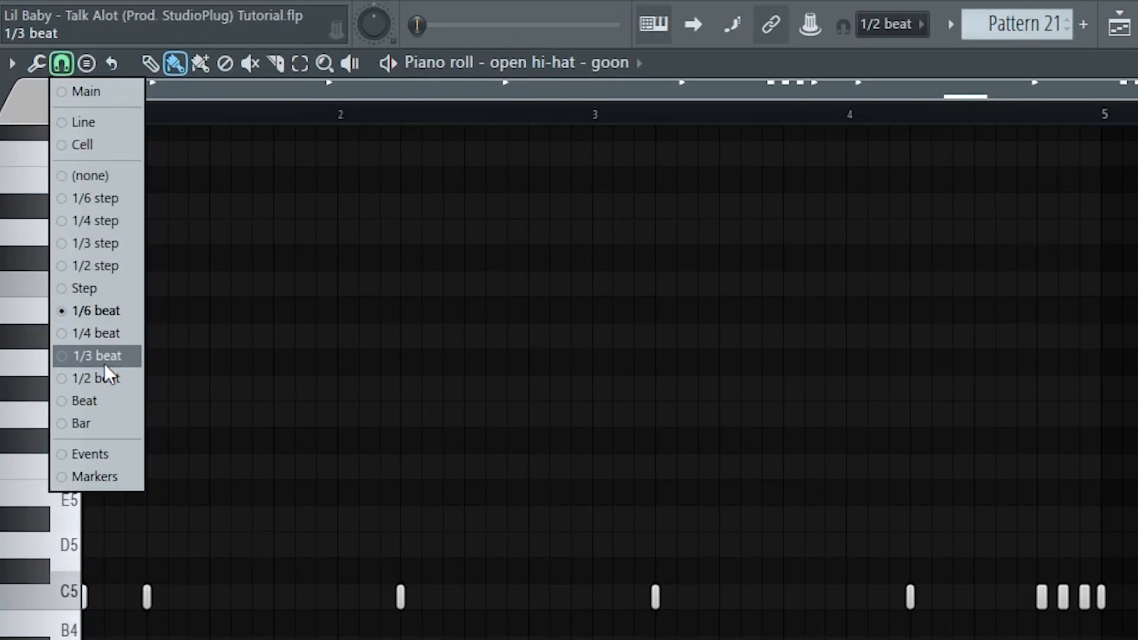
click(52, 201)
right_click(1085, 597)
right_click(1063, 597)
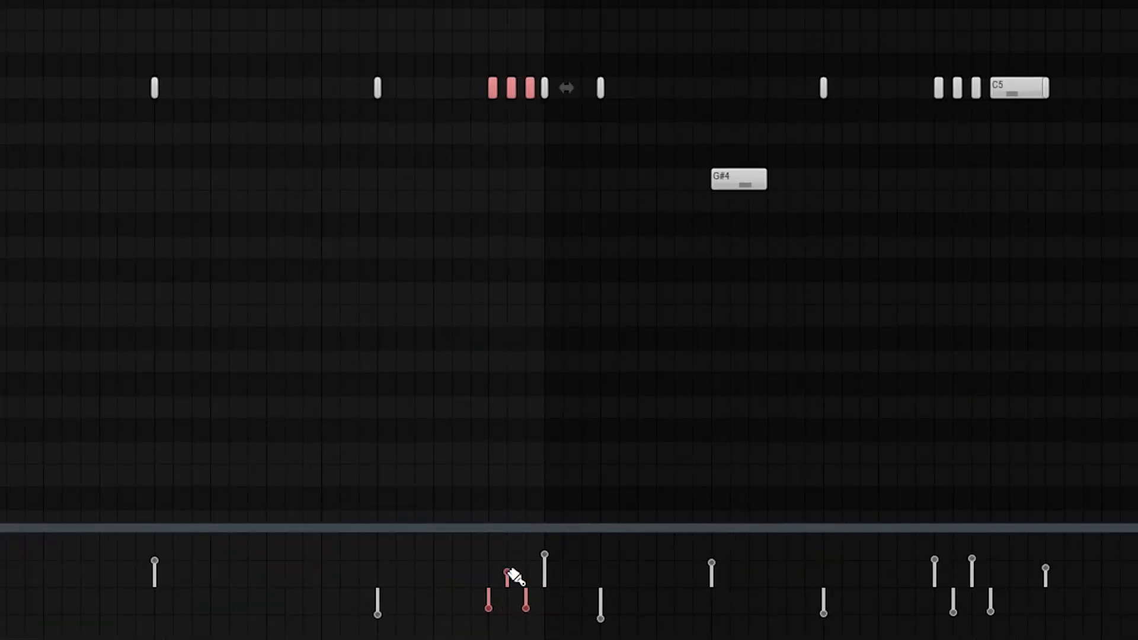
Step: Show note velocity, shape the three selected open hi-hat notes into a rising ramp, and play the pattern
click(33, 590)
click(34, 579)
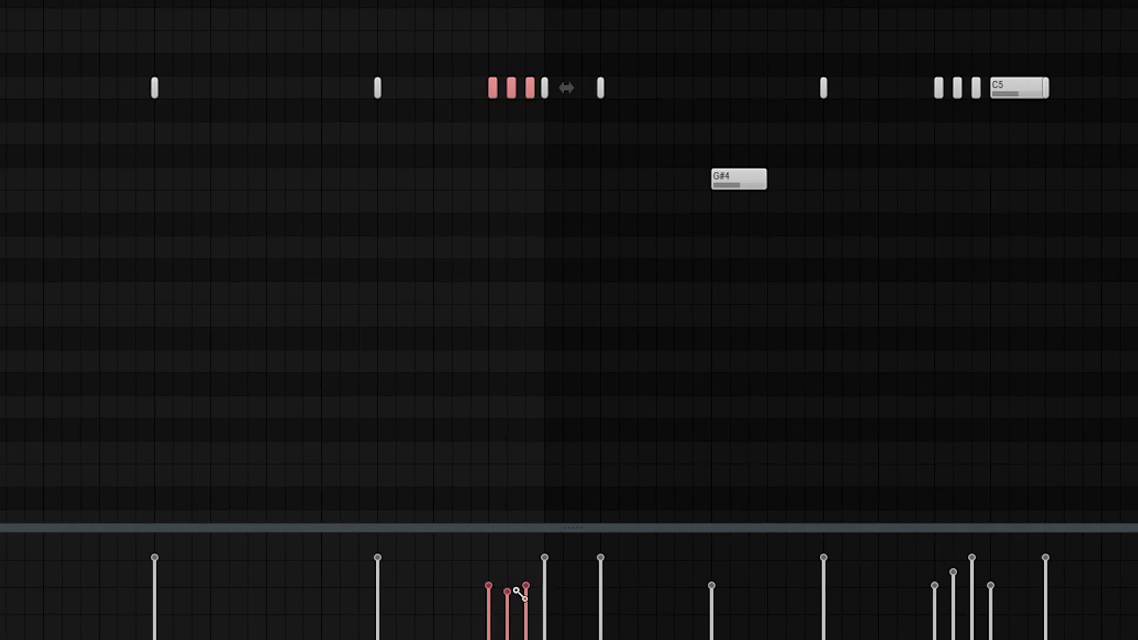
key(space)
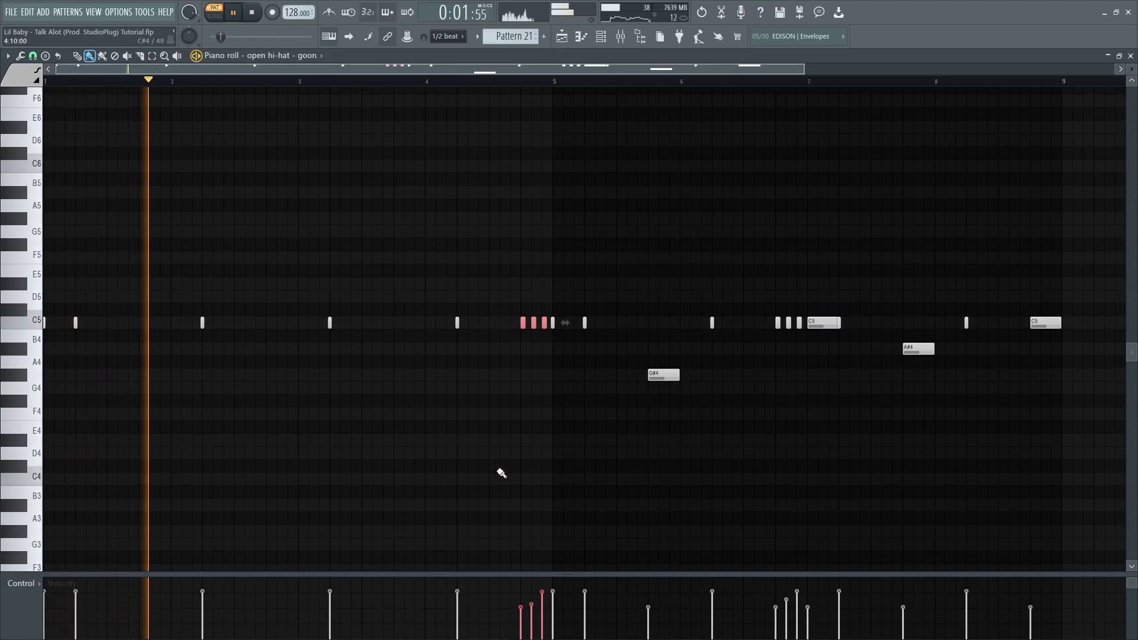
ctrl+click(511, 515)
click(523, 617)
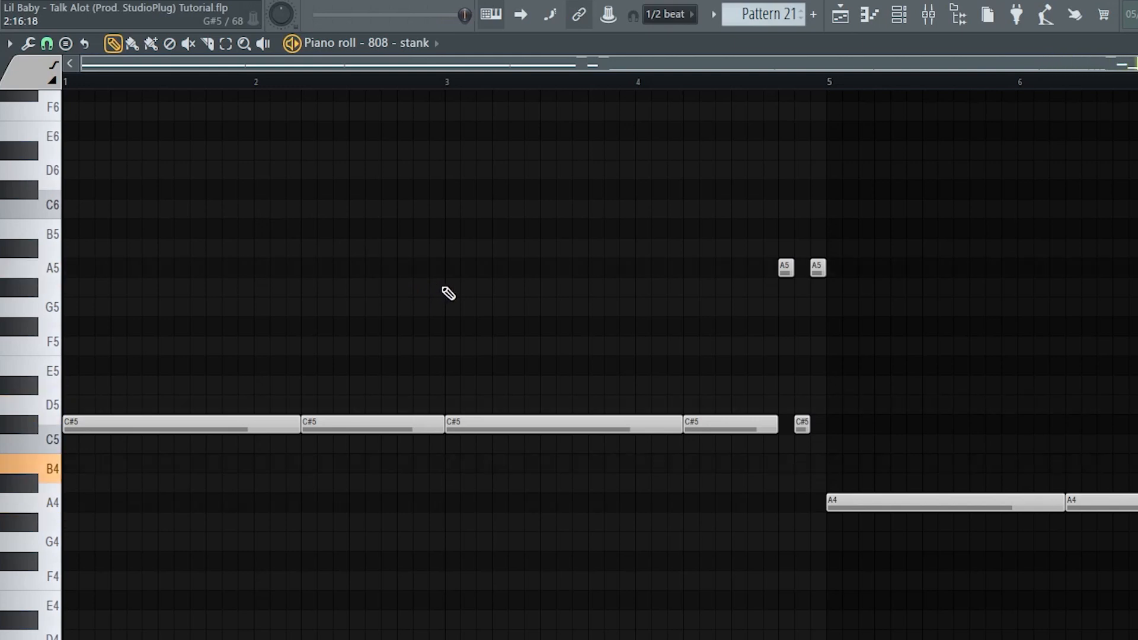
Step: Stop playback, set the 808 - stank piano roll's snap to 1/3 beat, and play the 808 pattern
key(space)
click(49, 45)
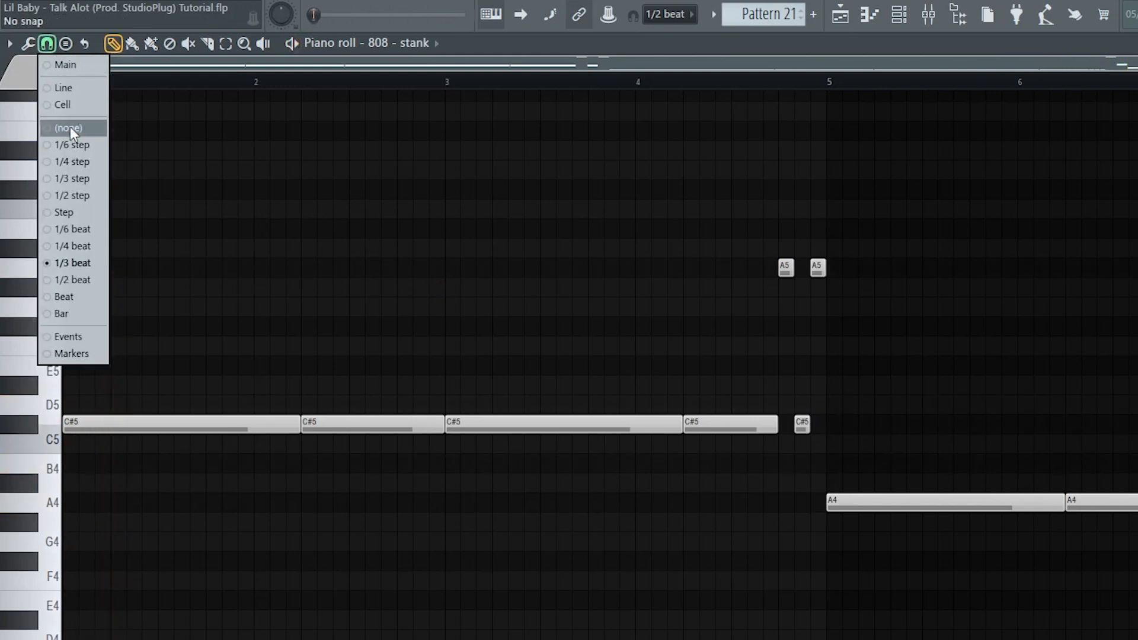
click(87, 265)
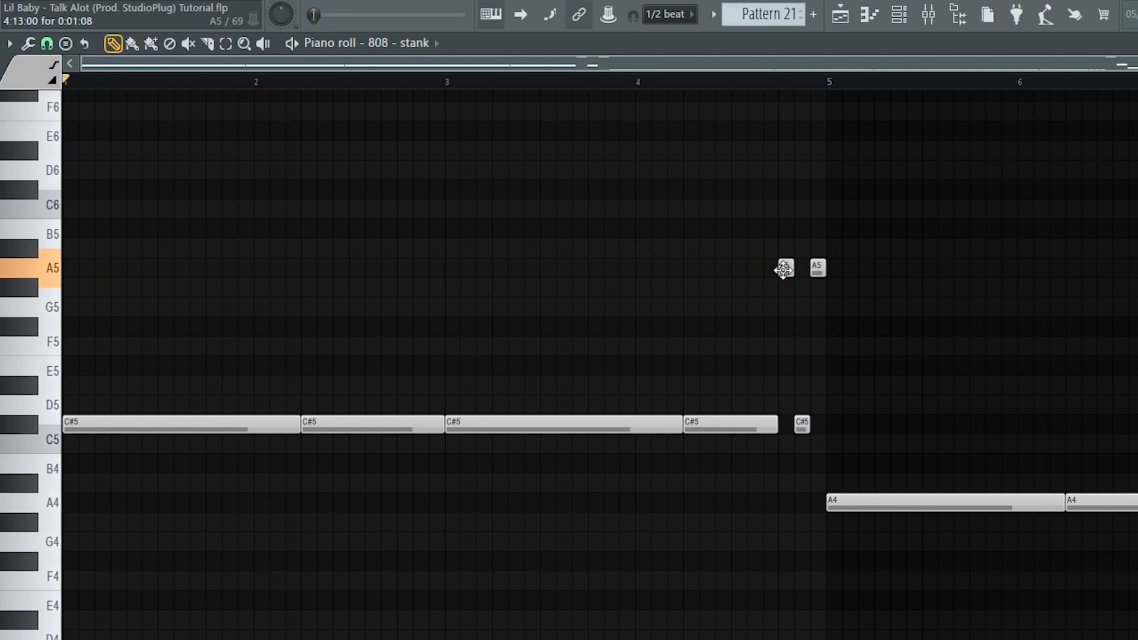
key(space)
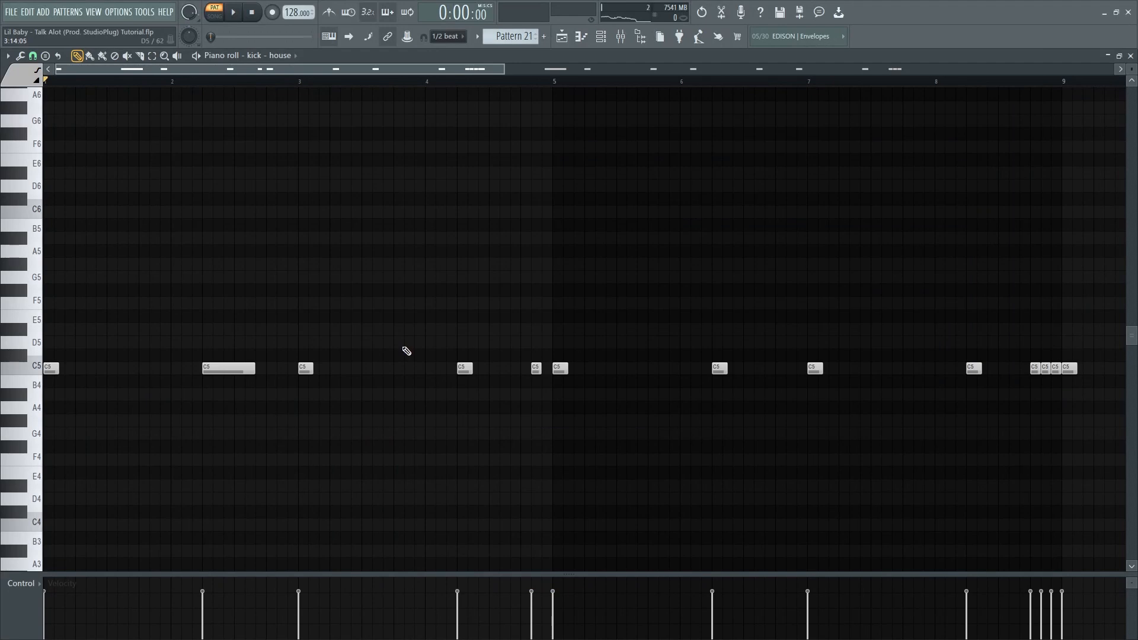
Step: Play the kick - house pattern and set its piano roll snap to 1/3 beat
key(space)
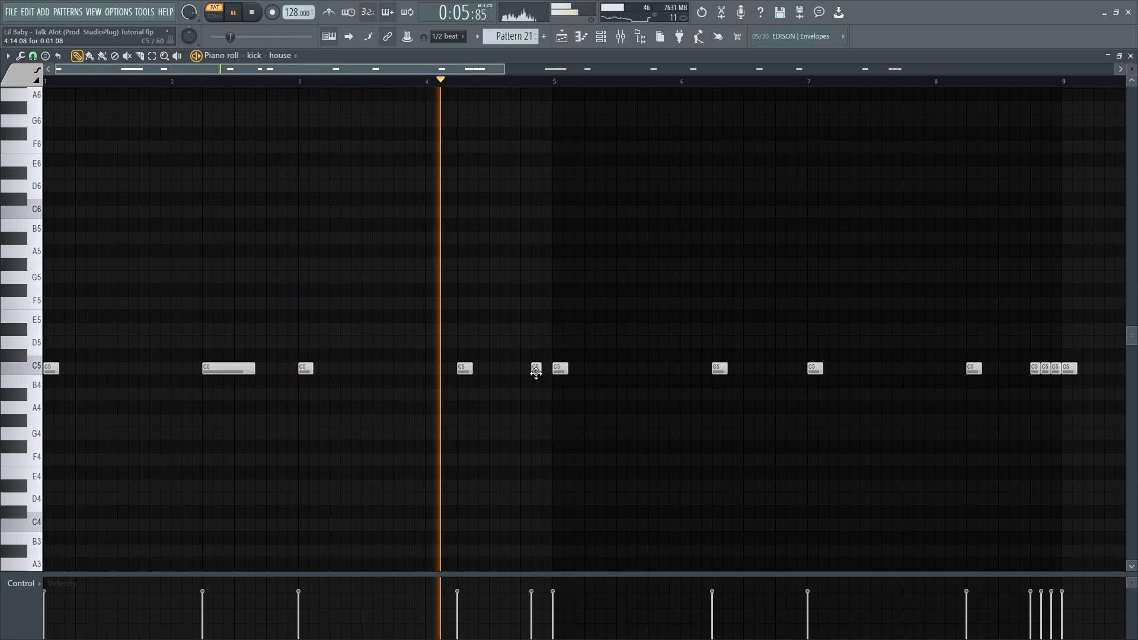
click(33, 57)
click(53, 203)
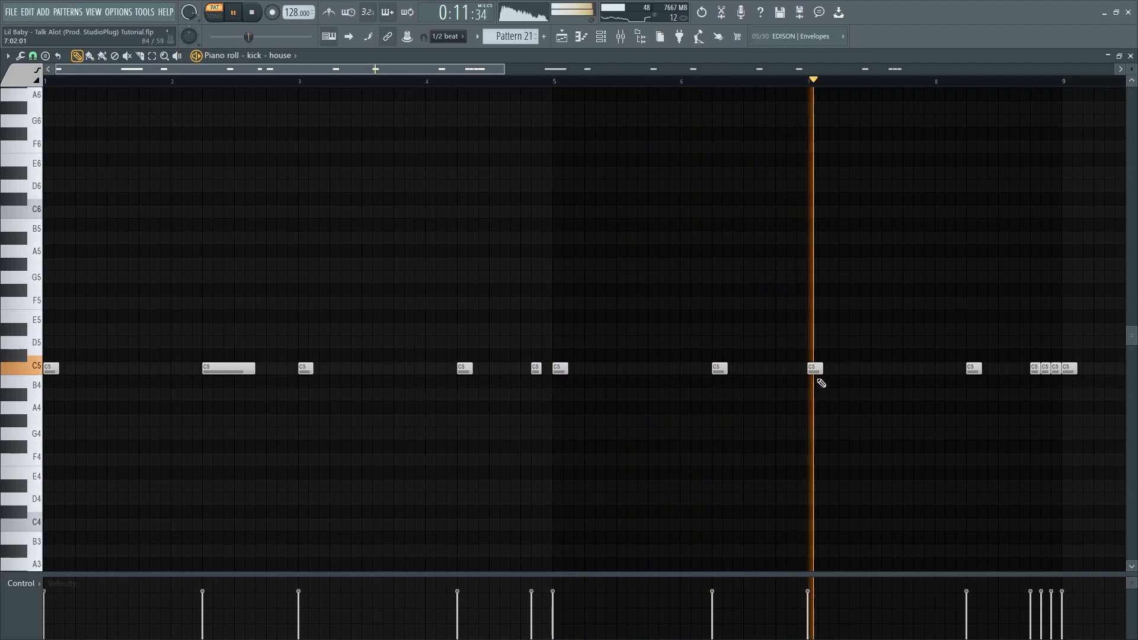
right_click(1071, 371)
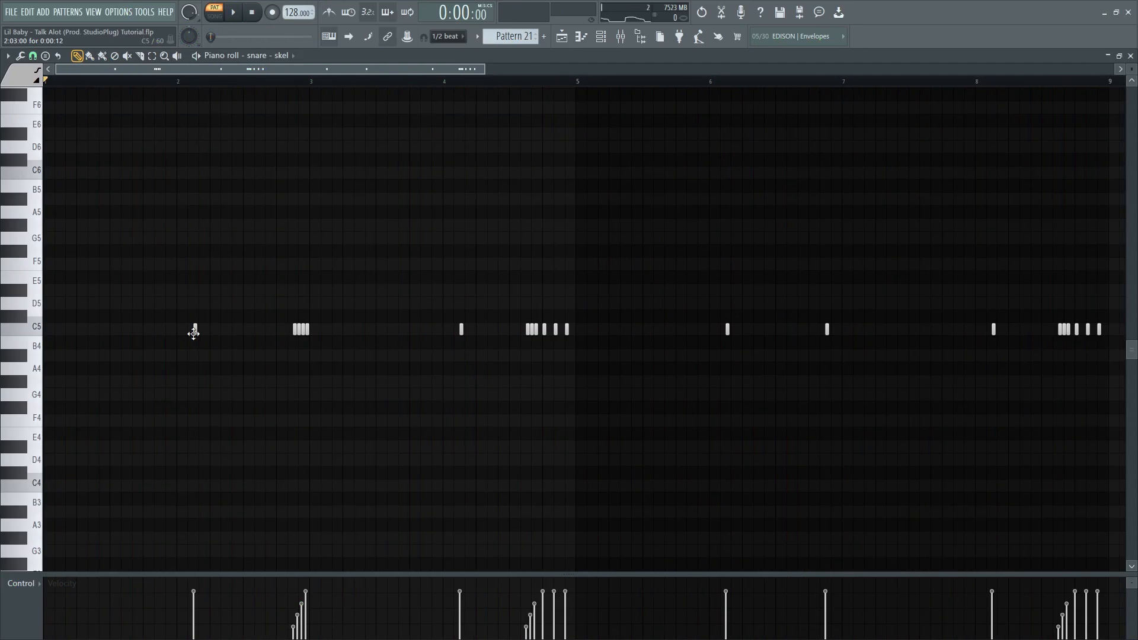
Step: Set the snare - skel piano roll's snap to 1/2 step and play the four-note roll before bar 3
click(44, 74)
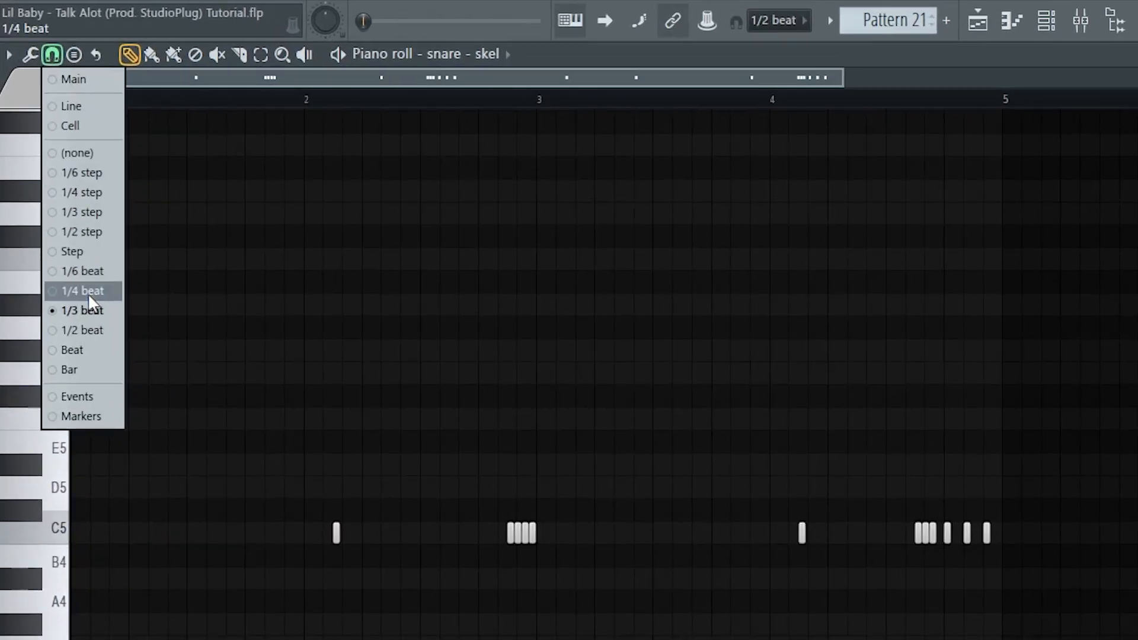
click(86, 310)
click(53, 55)
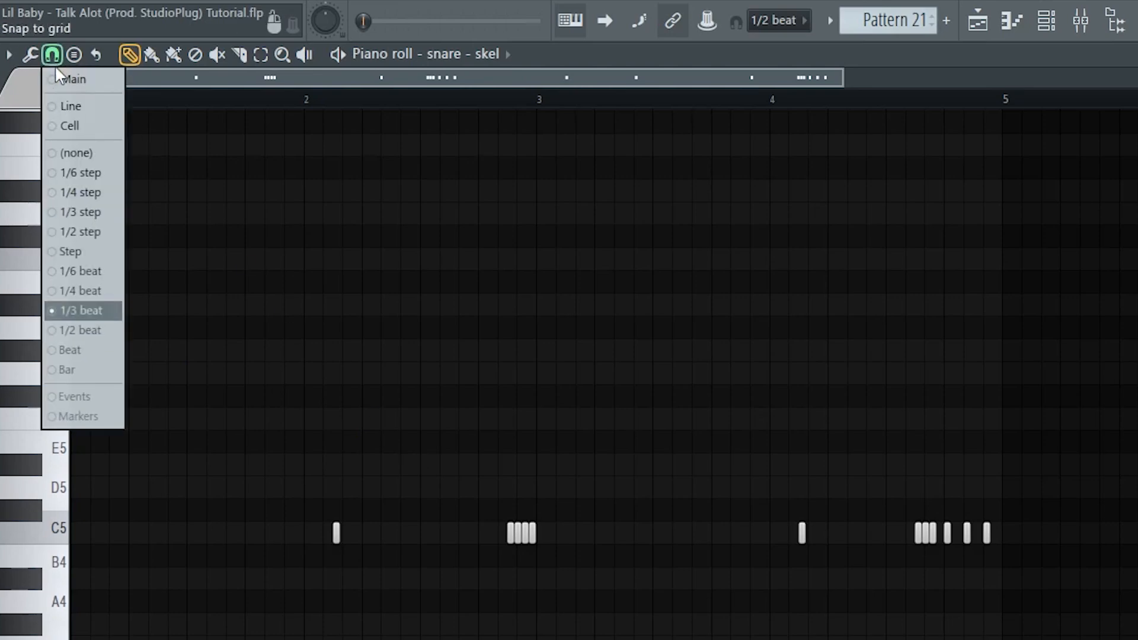
click(83, 268)
drag(432, 502, 604, 564)
click(550, 327)
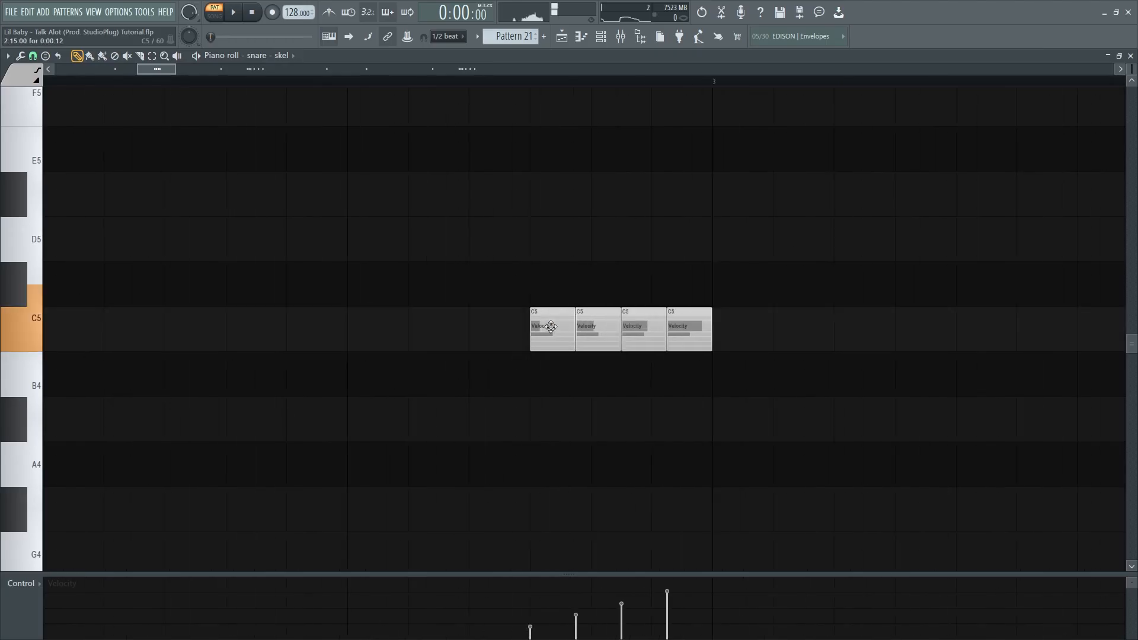
key(space)
Step: Select the last three evenly spaced snare notes before bar 5 and change the snap setting for them
drag(169, 71, 306, 74)
drag(314, 262, 687, 355)
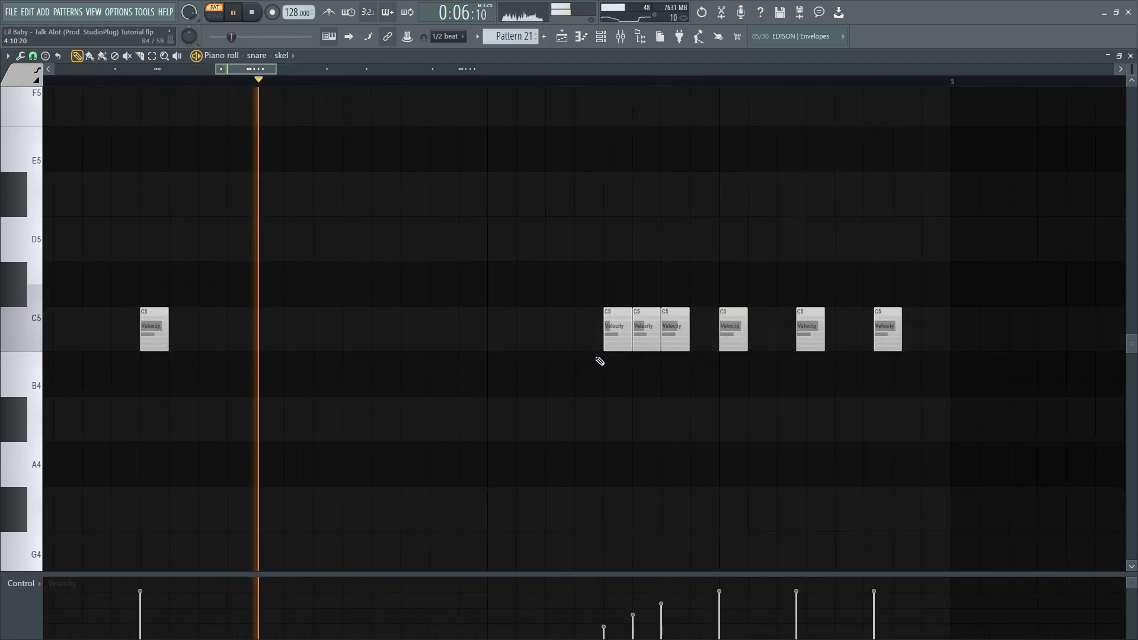
click(33, 55)
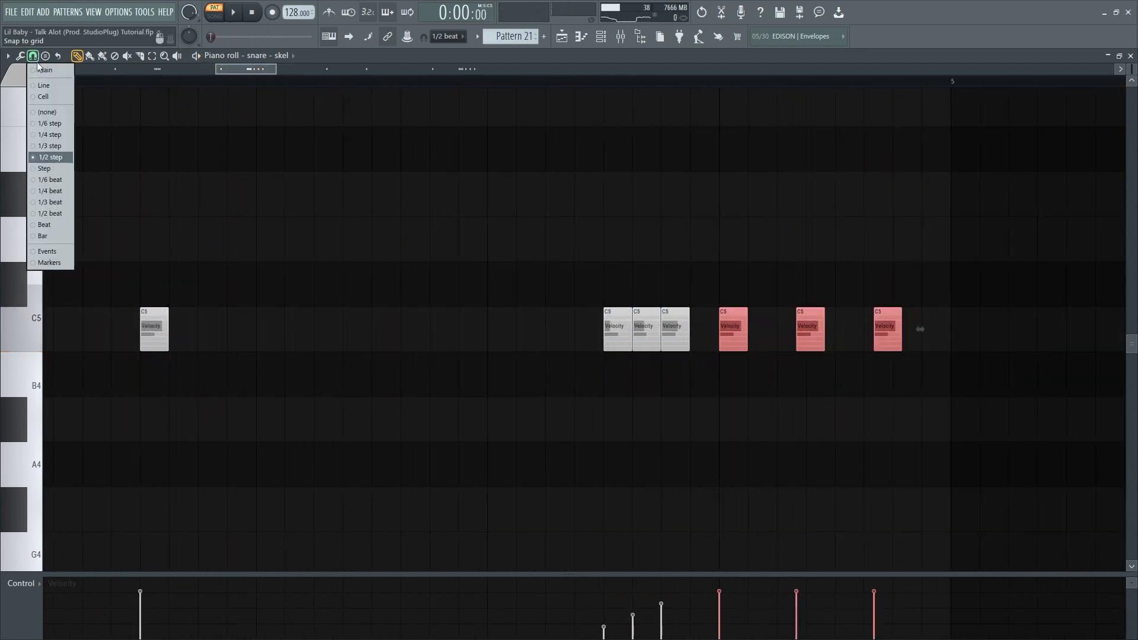
click(53, 170)
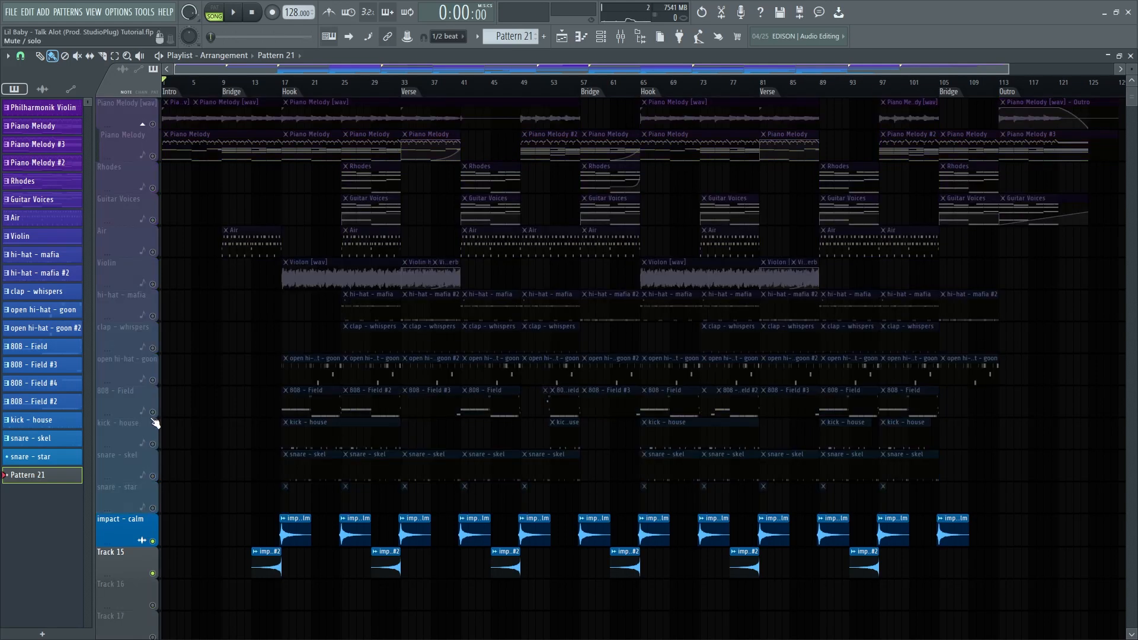
Step: Audition the impact - calm effects around bar 33, first with the 808 - Field track enabled and then with it muted
click(153, 411)
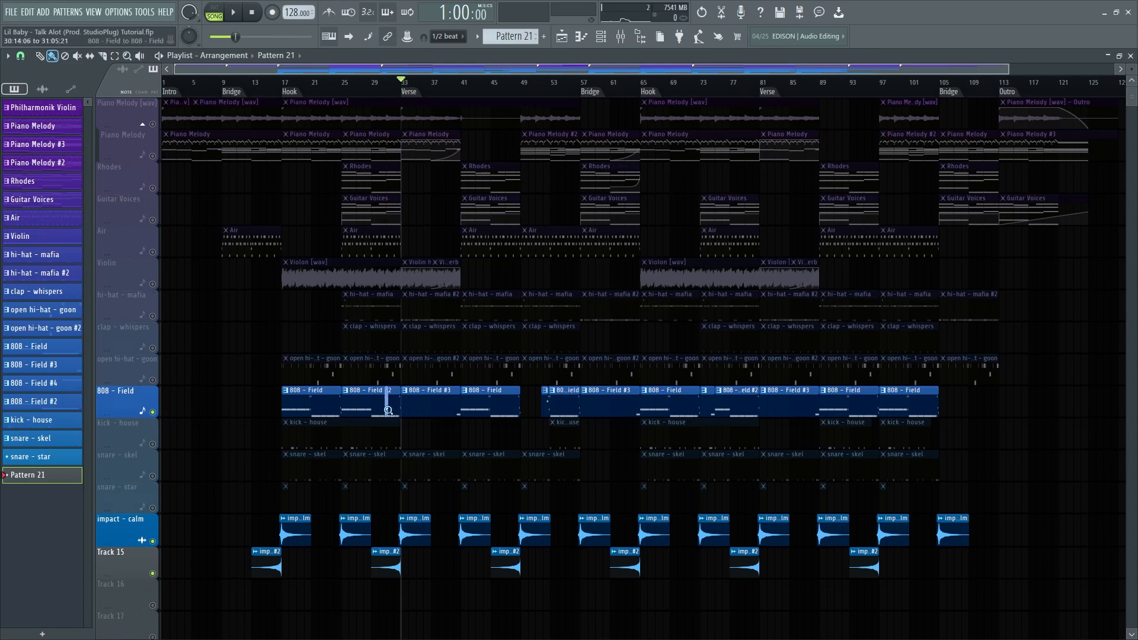
drag(389, 397, 471, 610)
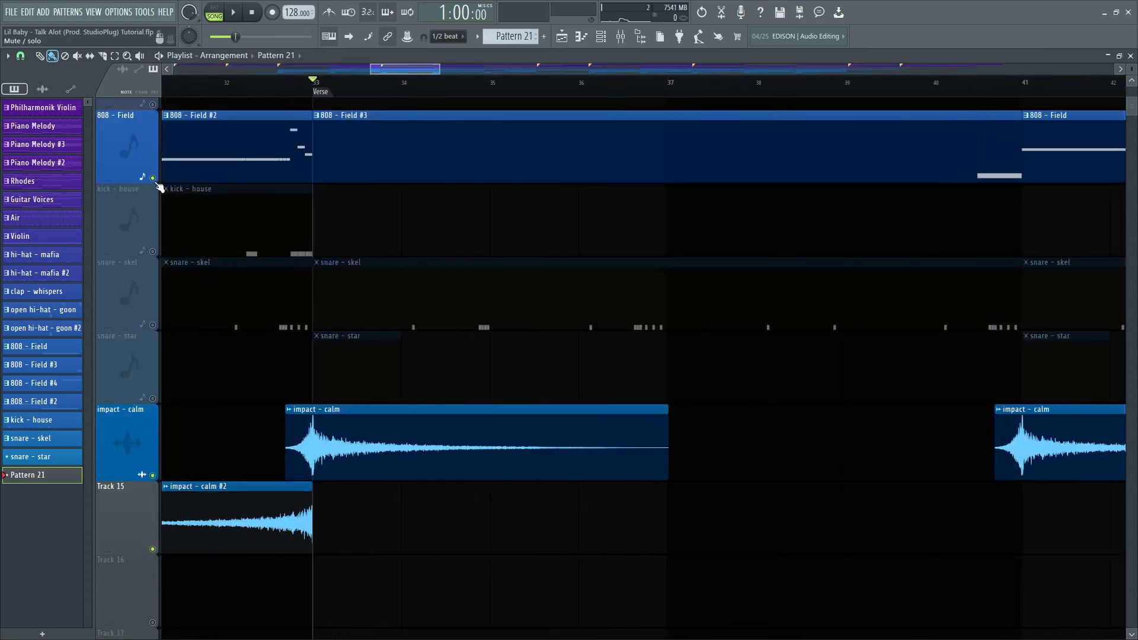
click(153, 178)
key(space)
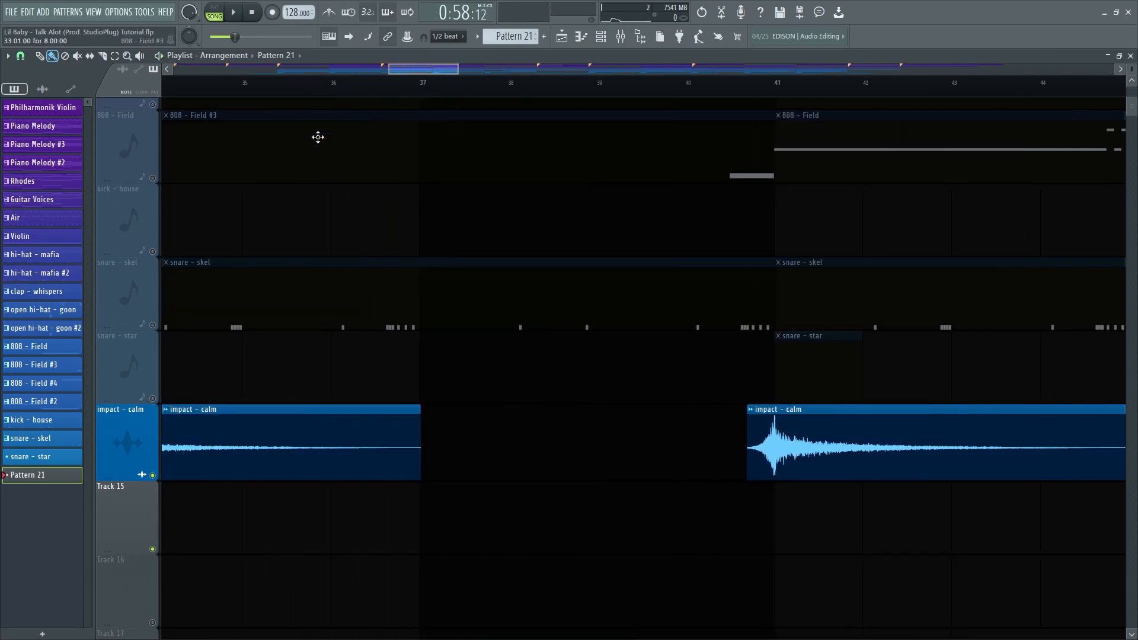
Step: Unmute the 808 - Field track and play it together with the impact effect from around bar 40
click(153, 178)
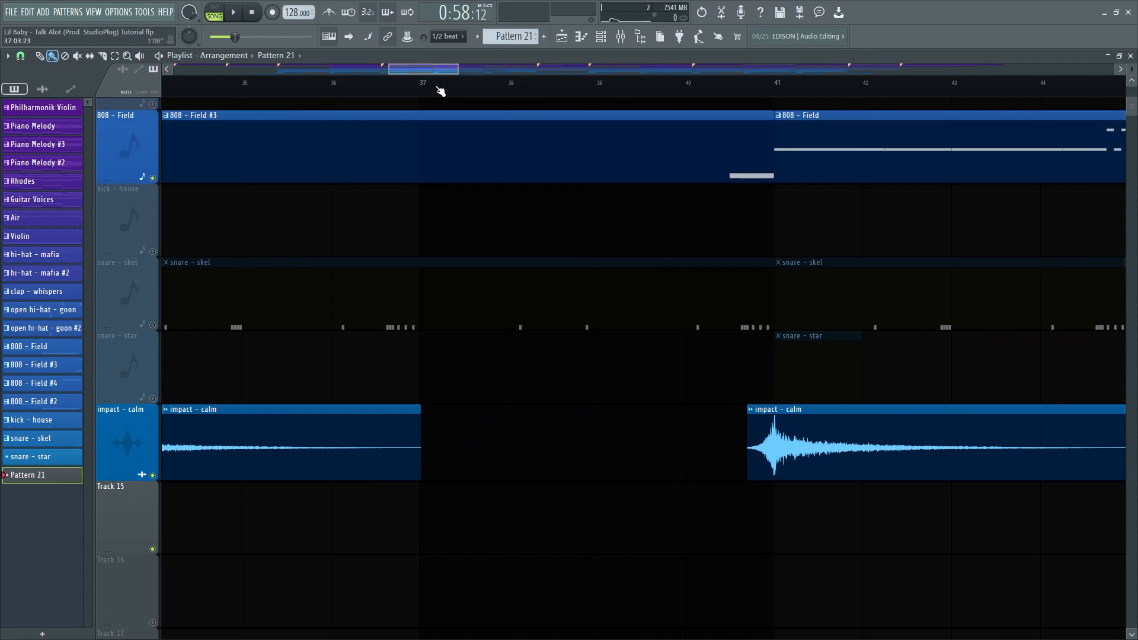
key(space)
key(space)
click(686, 88)
key(space)
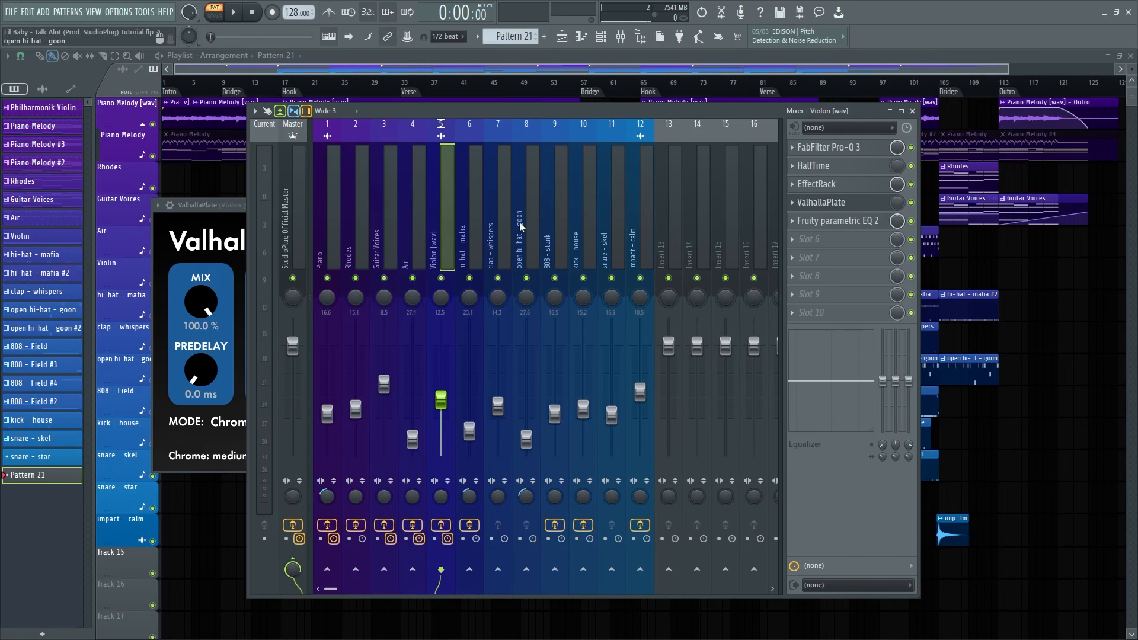
Step: Create an automation clip for ValhallaPlate's mix level on the Violon [wav] mixer track
drag(210, 205, 334, 183)
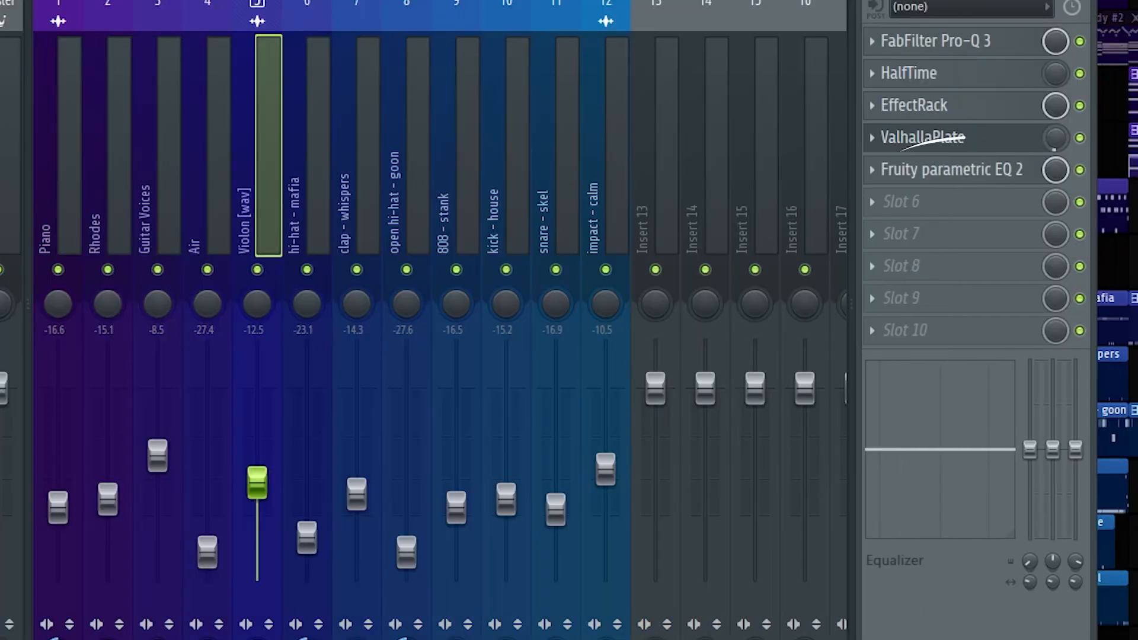
right_click(1056, 137)
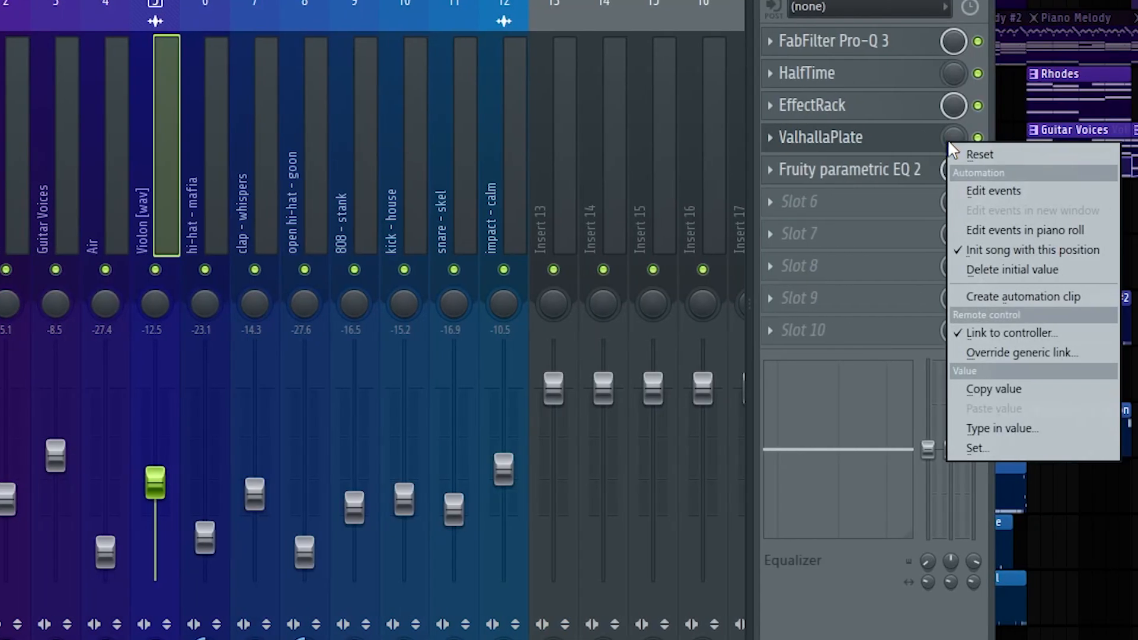
click(1005, 297)
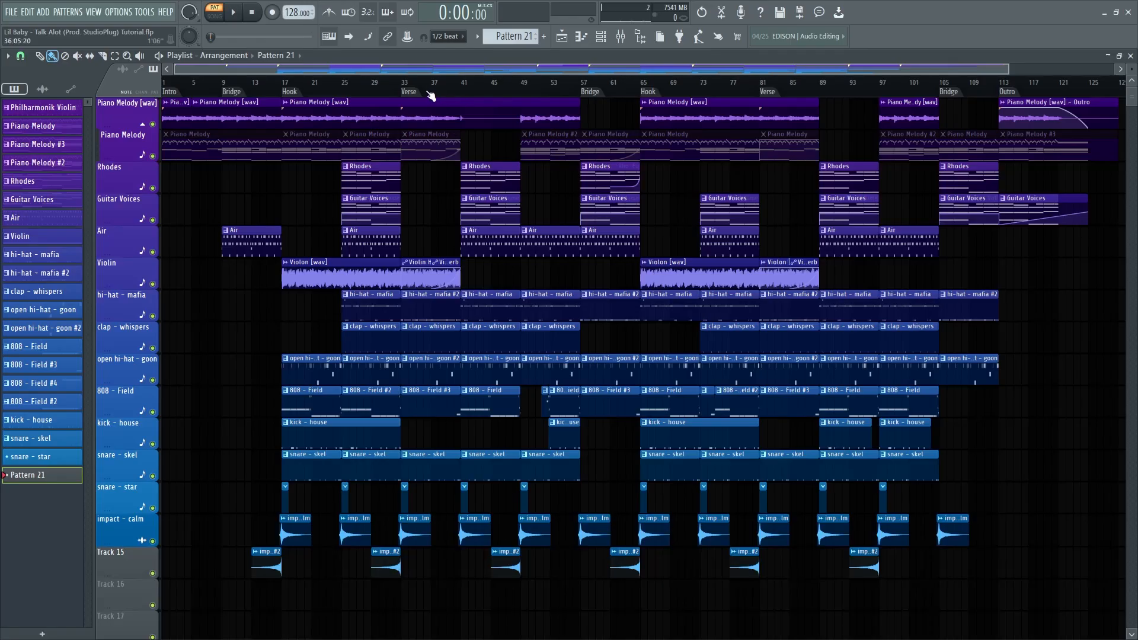
Step: Solo the Violin track and play through its reverb automation before bar 41
right_click(154, 286)
key(space)
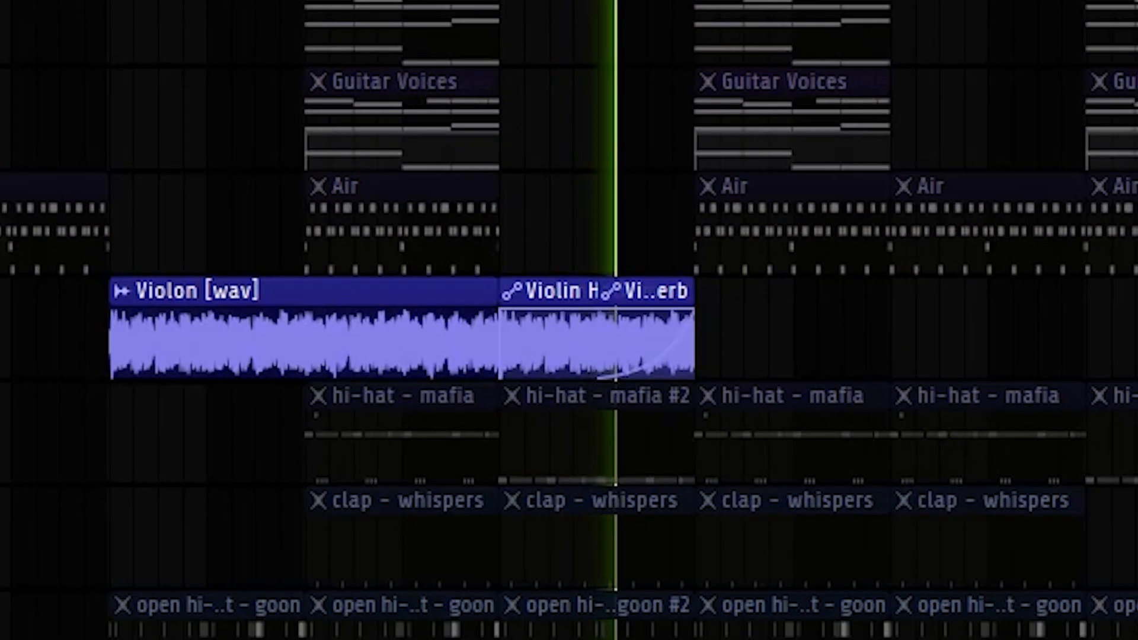